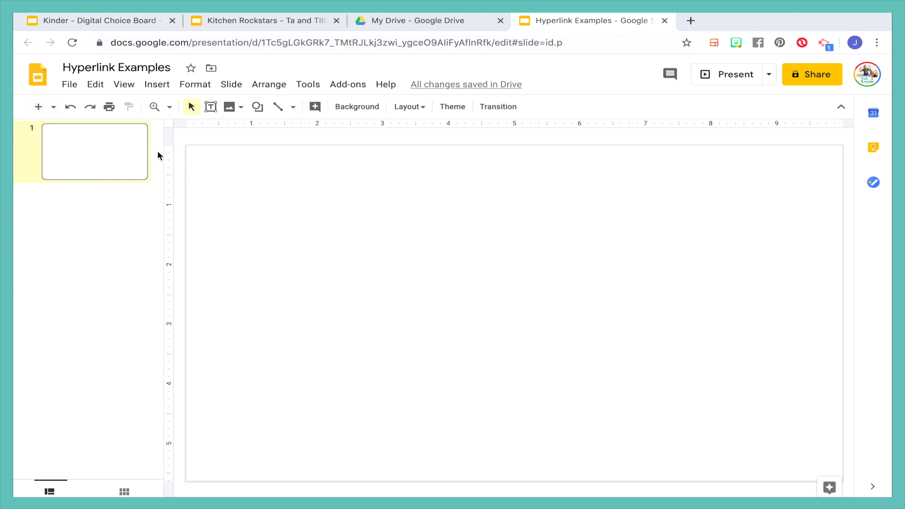
Switch to the blank one-slide Hyperlink Examples presentation and bring up the Insert menu
left_click(157, 85)
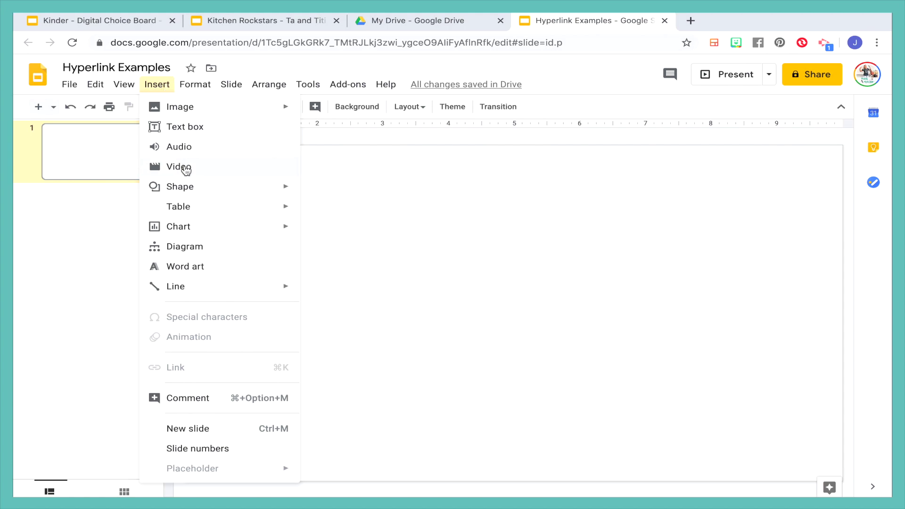
Draw a text box reading 'Click Here' and fill it light pink
left_click(191, 128)
left_click_drag(265, 202, 399, 241)
type("Click Her")
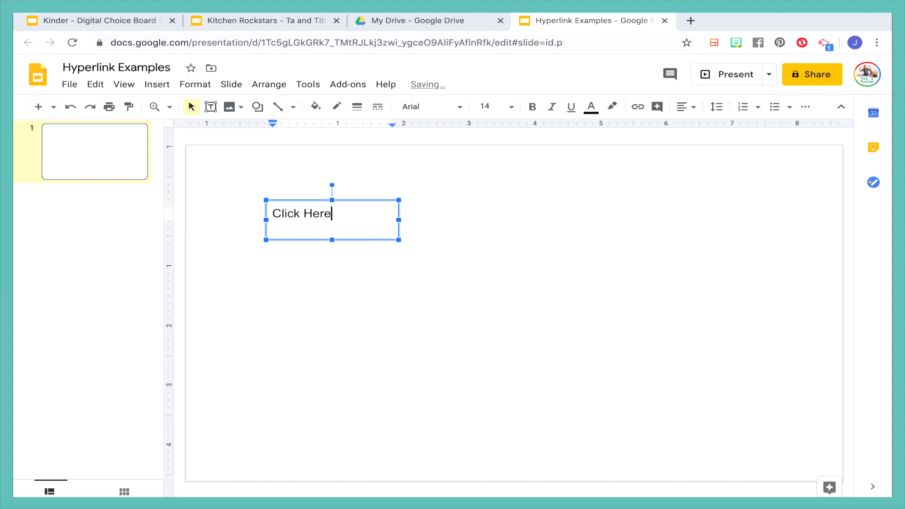
type("e")
left_click(316, 107)
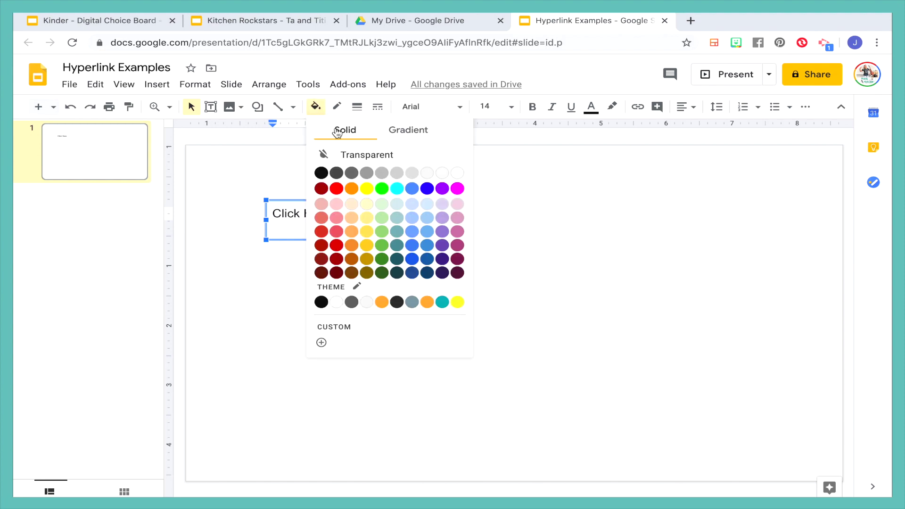
left_click(337, 218)
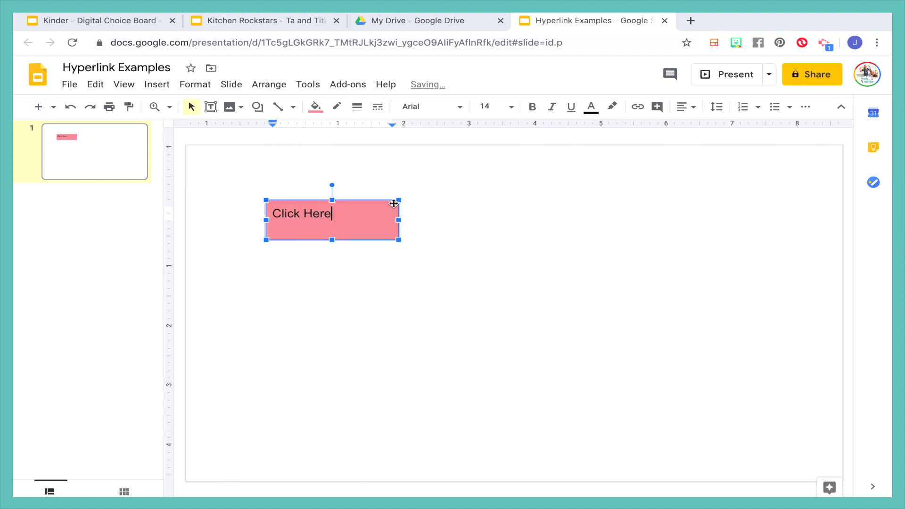
Centre the Click Here text horizontally and vertically, and move the box toward the top-left
left_click(680, 107)
left_click(704, 127)
left_click(680, 107)
left_click(703, 142)
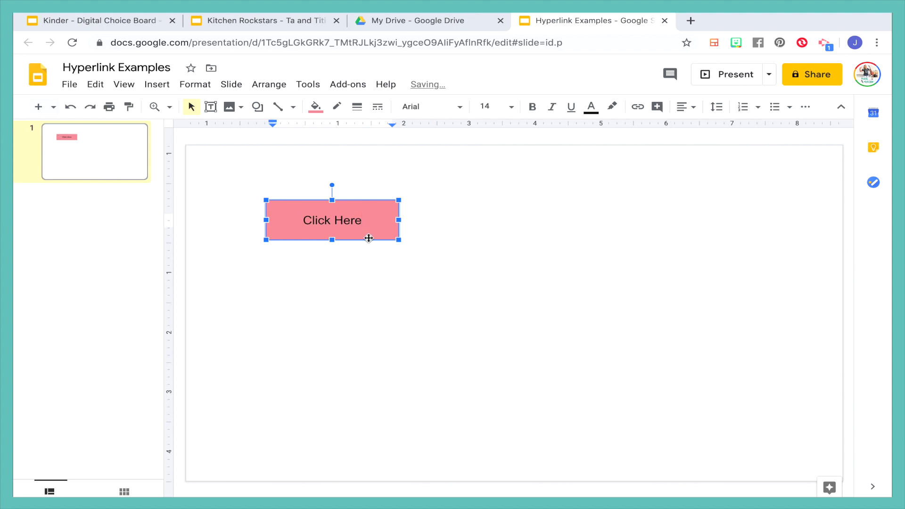
left_click_drag(353, 241, 298, 210)
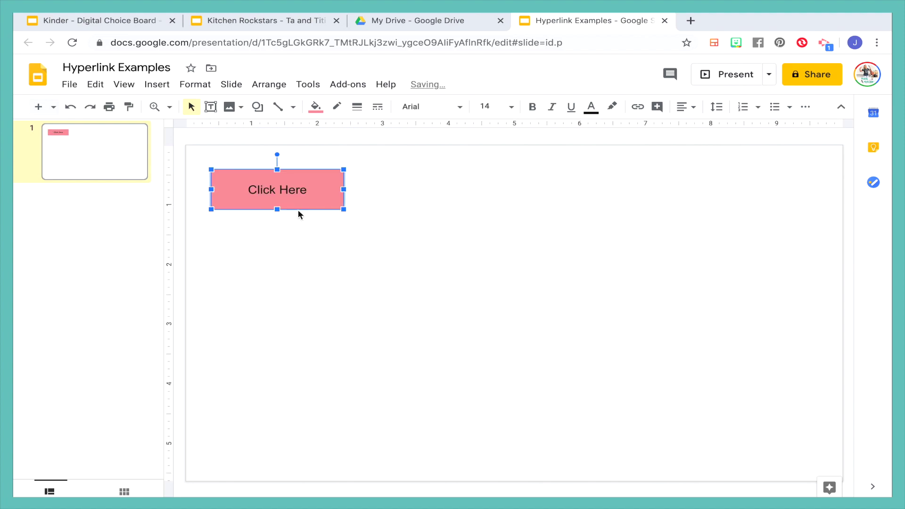
left_click(442, 271)
left_click(156, 89)
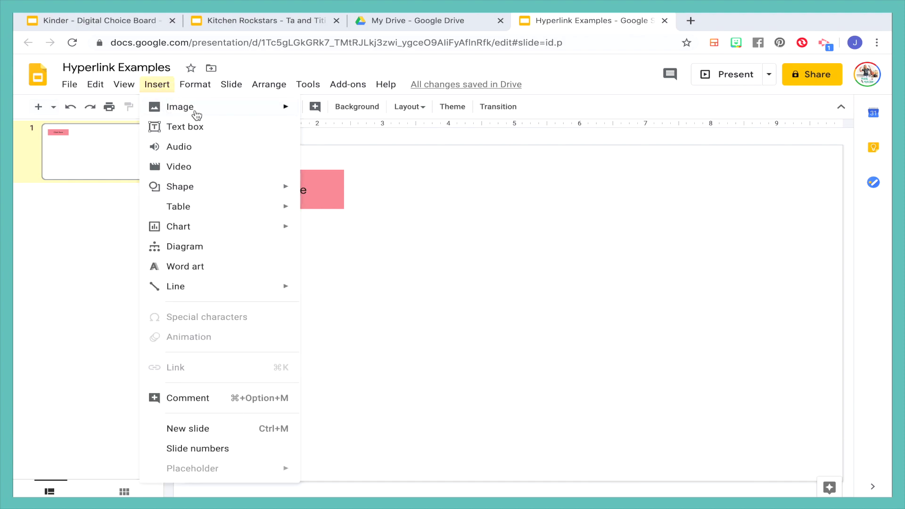
Insert Little Pup Face_Brown.png from the Drive DESIGN > Clipart > Animals folders
mouse_move(267, 109)
left_click(323, 111)
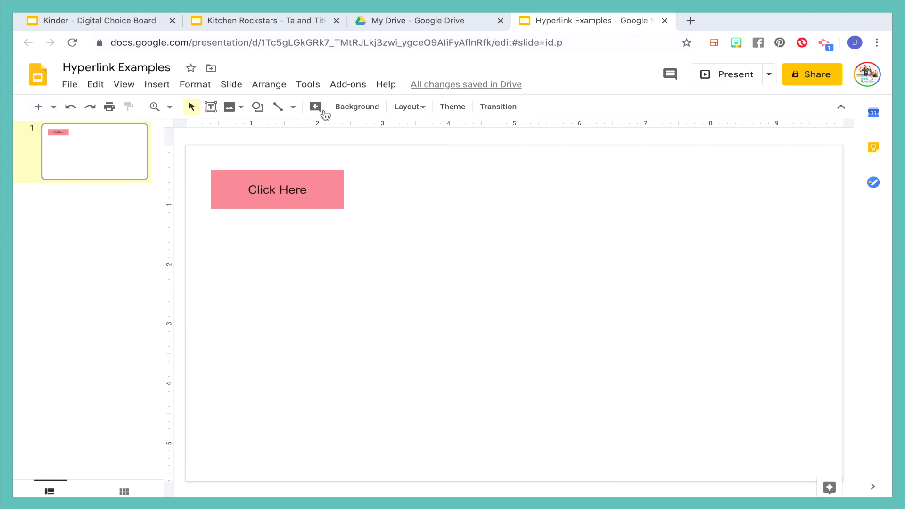
left_click(269, 55)
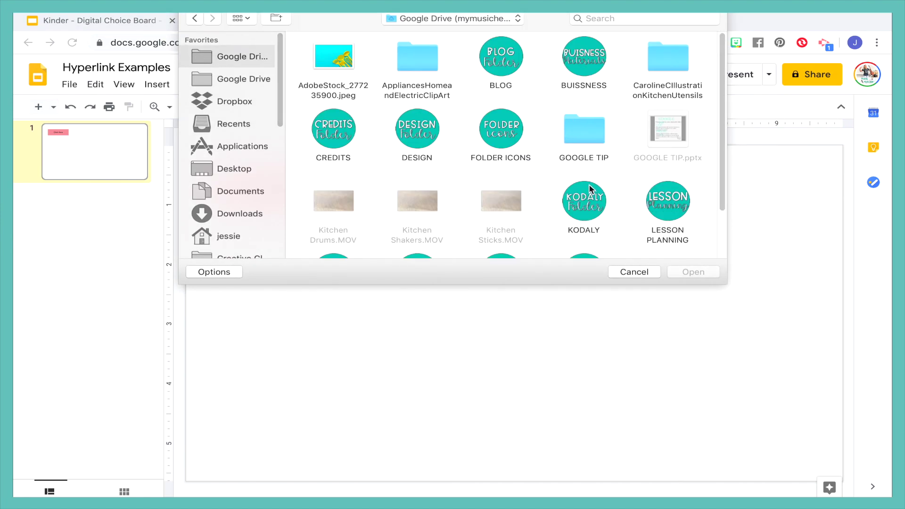
scroll(589, 186, "down", 3)
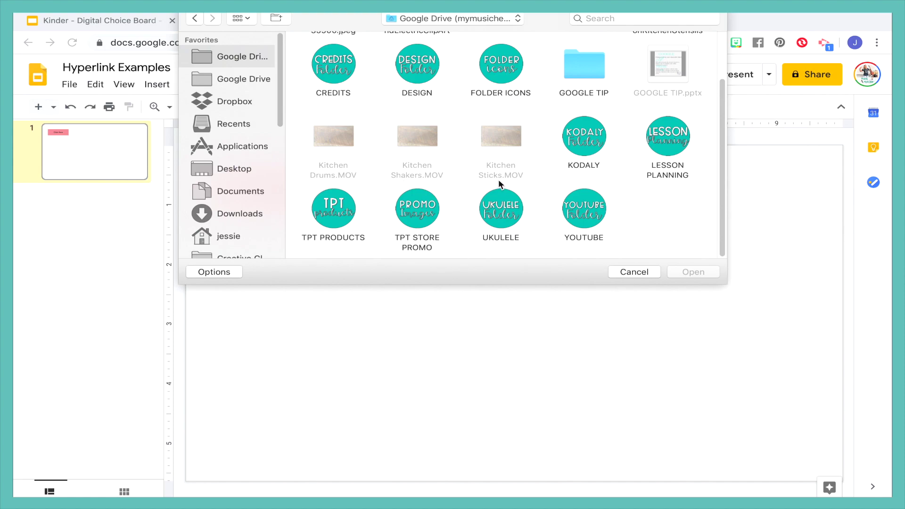
double_click(416, 60)
double_click(340, 64)
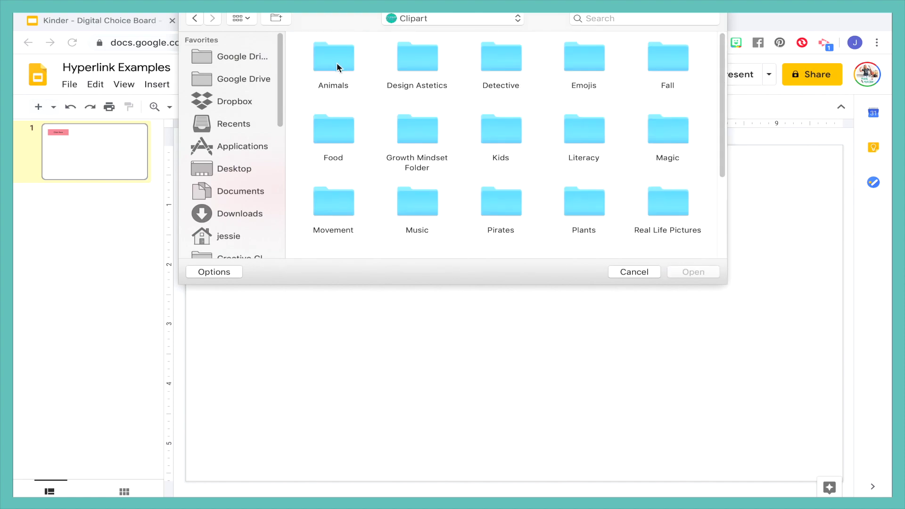
double_click(333, 53)
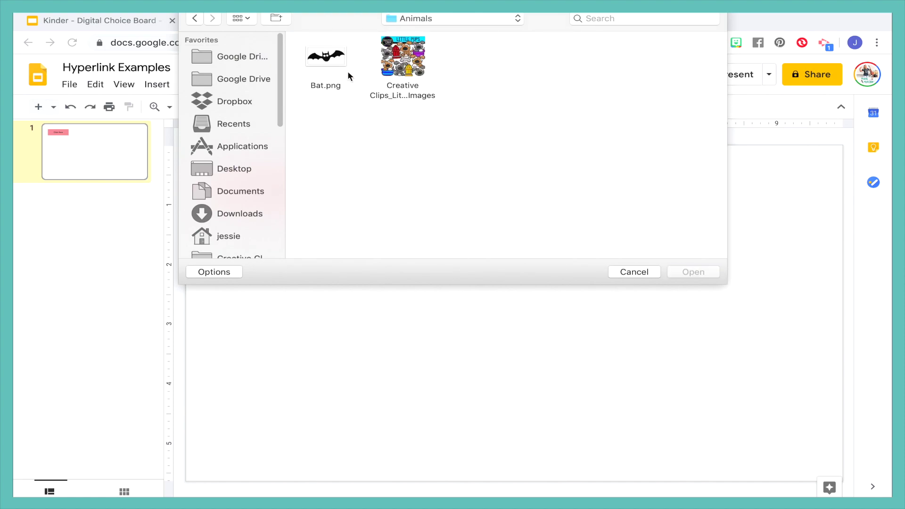
double_click(384, 59)
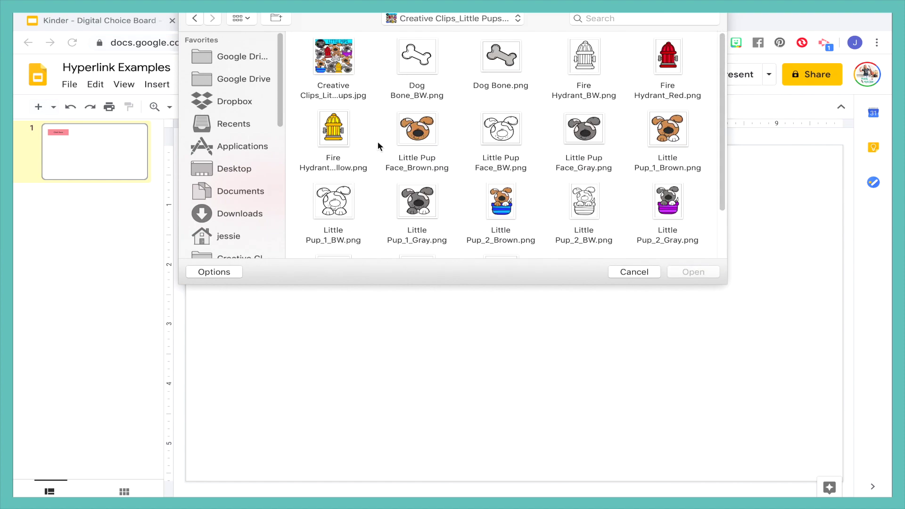
left_click(417, 136)
double_click(417, 136)
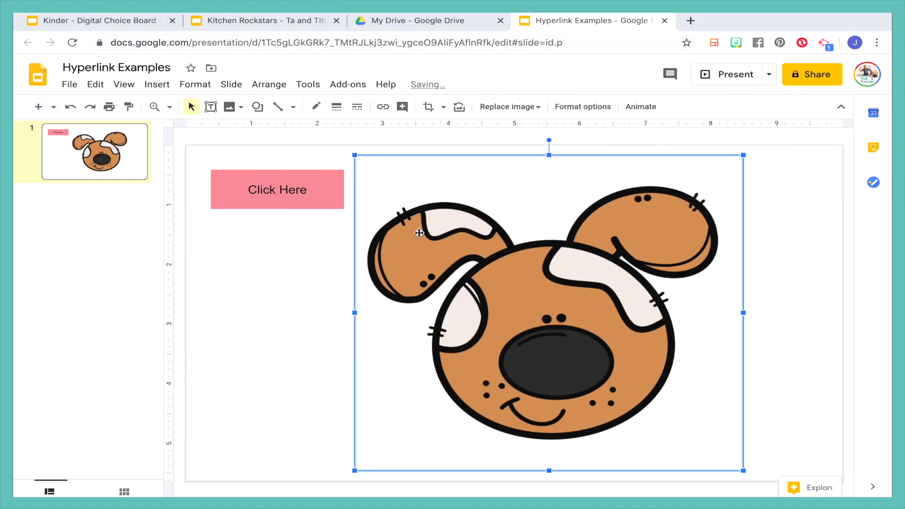
Shrink the puppy picture, place it beside the Click Here box, and lower the box
left_click_drag(745, 155, 526, 332)
left_click_drag(448, 411, 458, 274)
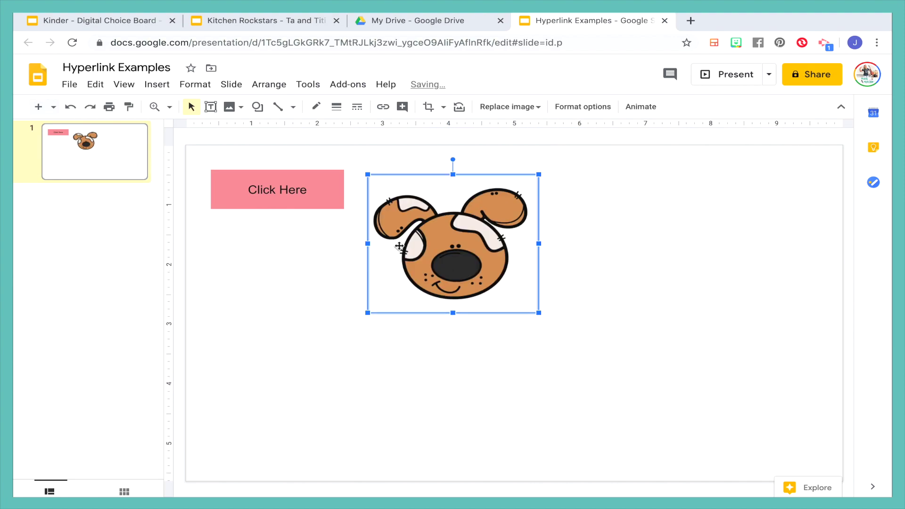
left_click(322, 208)
left_click_drag(321, 208, 319, 263)
left_click(608, 270)
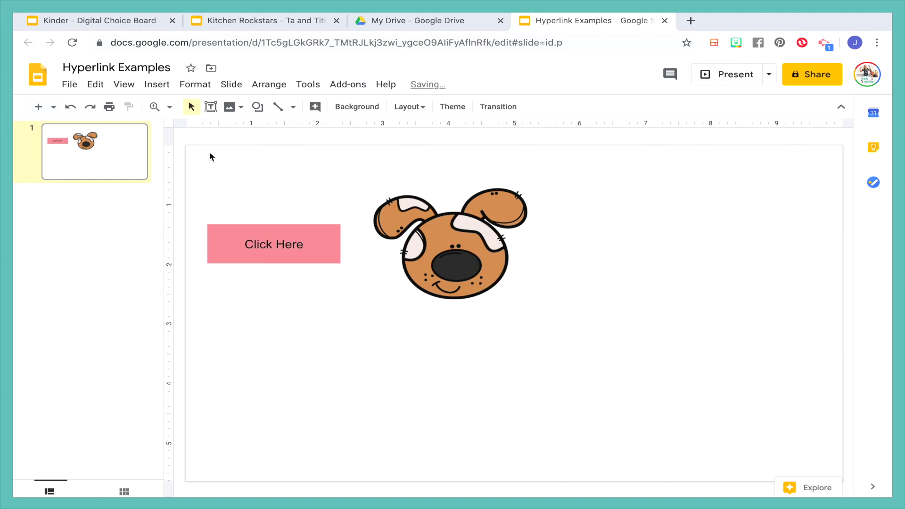
Draw an oval to the right of the puppy picture
left_click(257, 107)
mouse_move(276, 132)
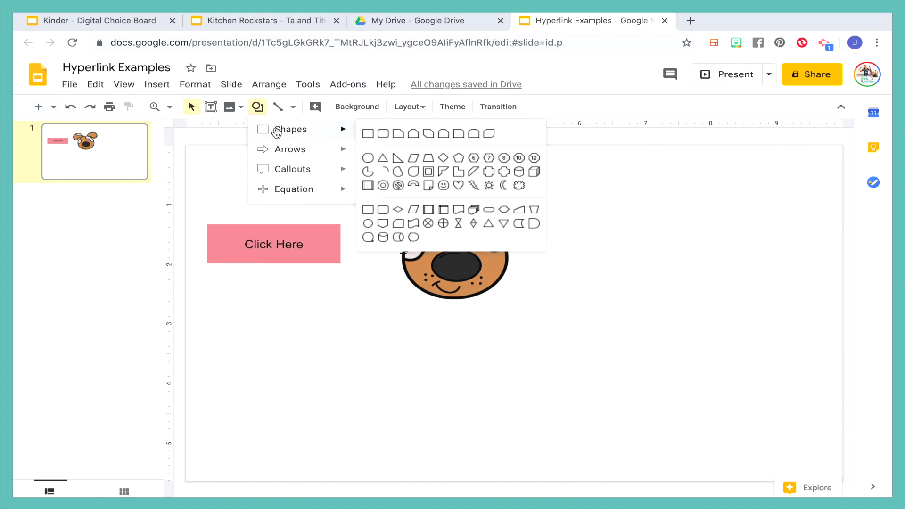
left_click(369, 157)
left_click_drag(603, 203, 724, 306)
Give the oval a light blue fill and a black 8px outline
left_click(316, 107)
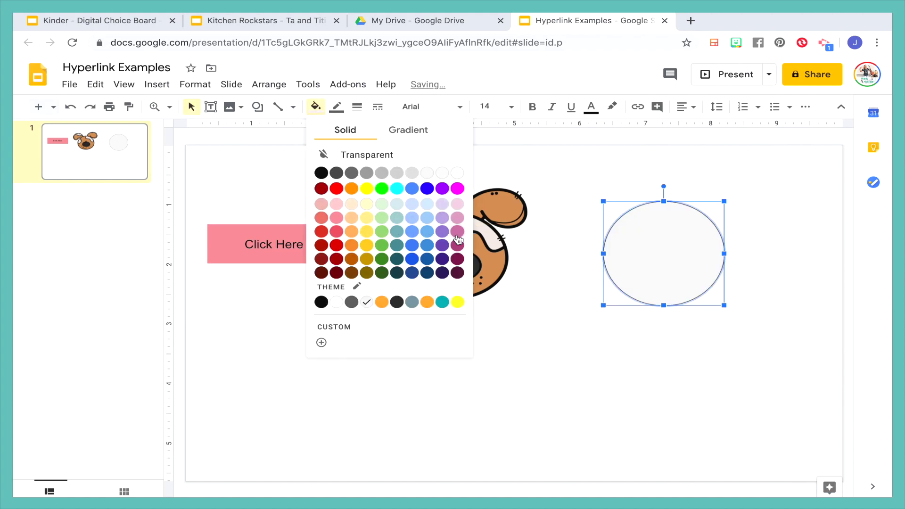
left_click(428, 218)
left_click(336, 107)
left_click(373, 182)
left_click(356, 107)
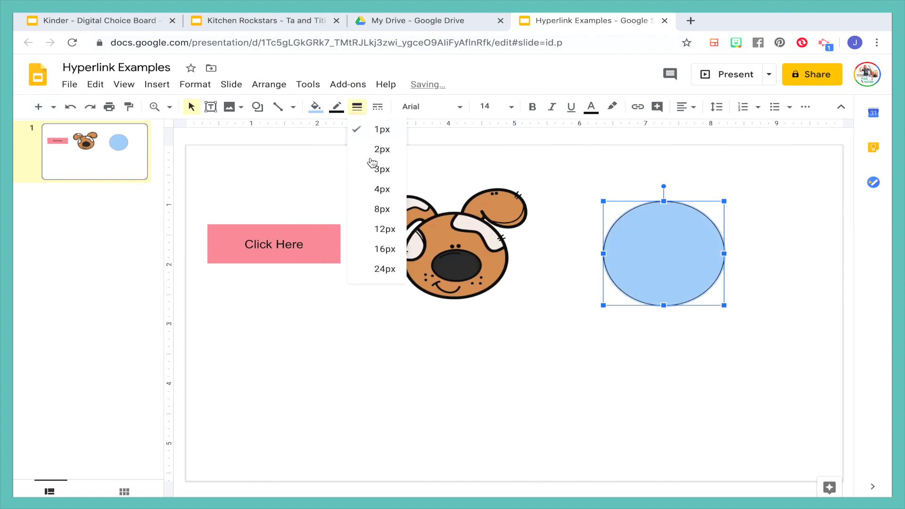
left_click(375, 208)
left_click(536, 390)
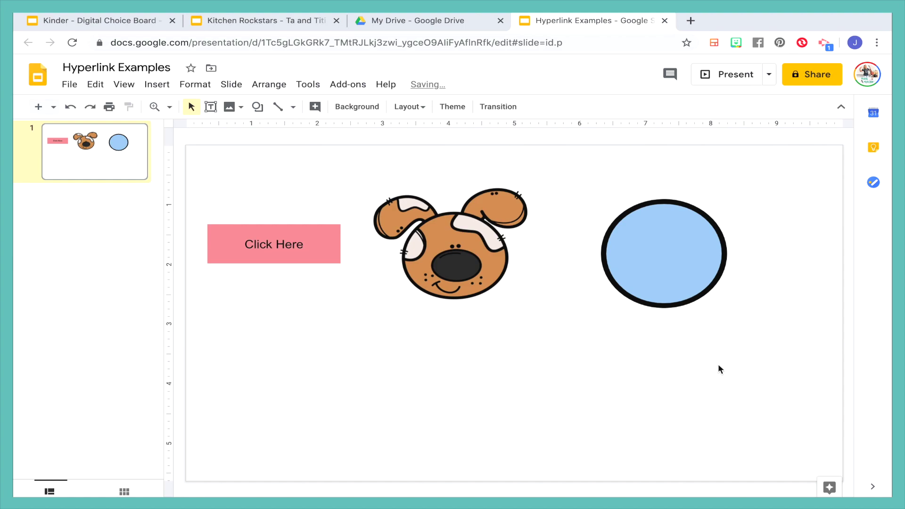
Line up the oval, puppy picture and Click Here box in a row
left_click_drag(682, 258, 735, 297)
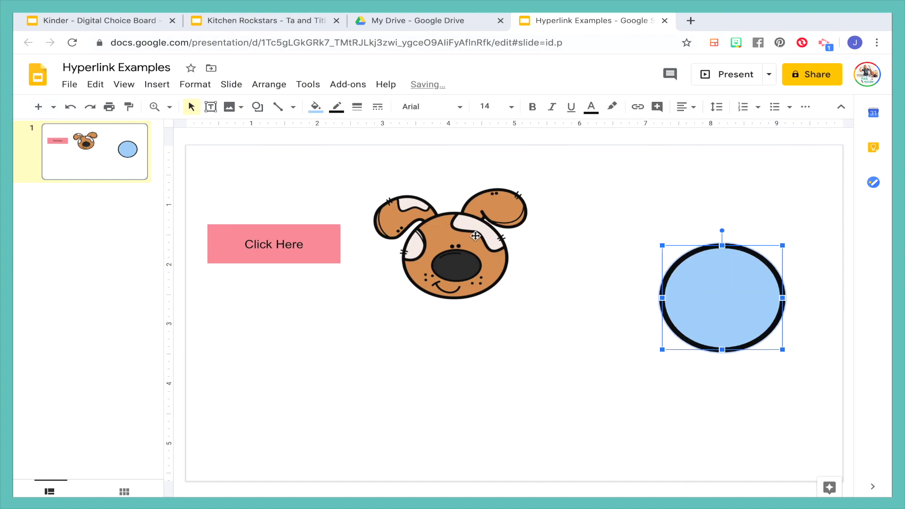
left_click_drag(470, 247, 522, 302)
left_click_drag(319, 257, 327, 306)
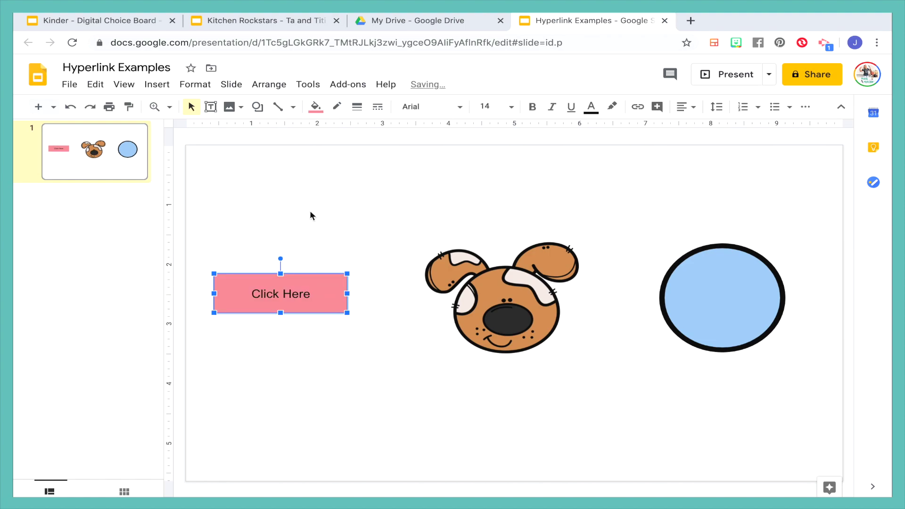
Start adding a link to the Click Here box and open a new Chrome tab
left_click(156, 85)
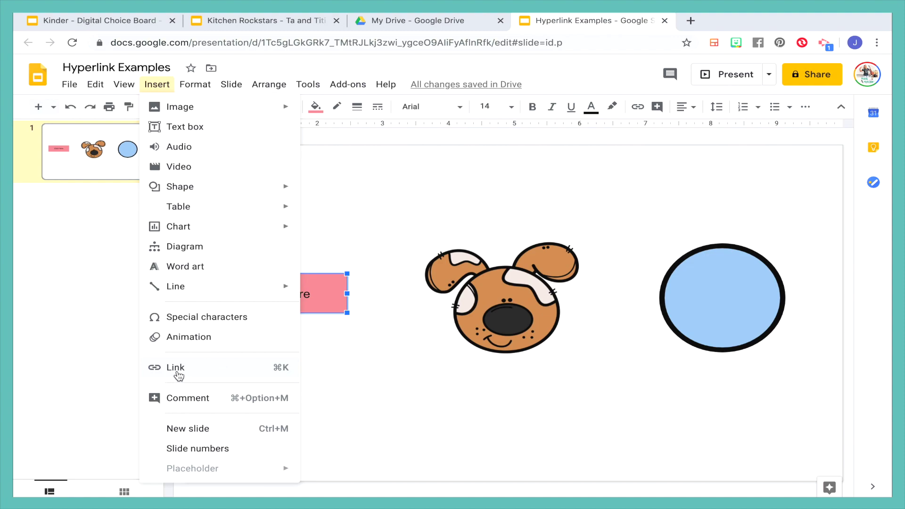
left_click(261, 375)
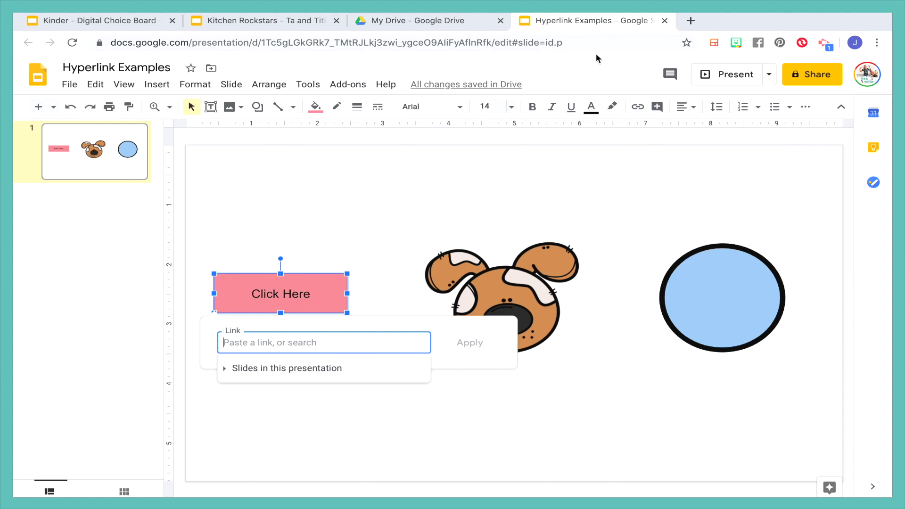
left_click(691, 20)
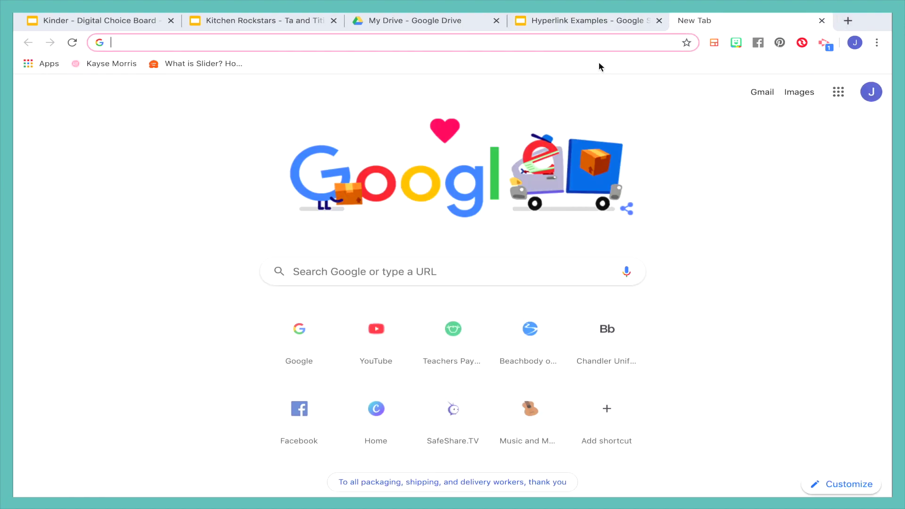
Find the PBS Kids Fizzy's Lunch Lab games page, copy its URL, and return to Slides
type("pbs")
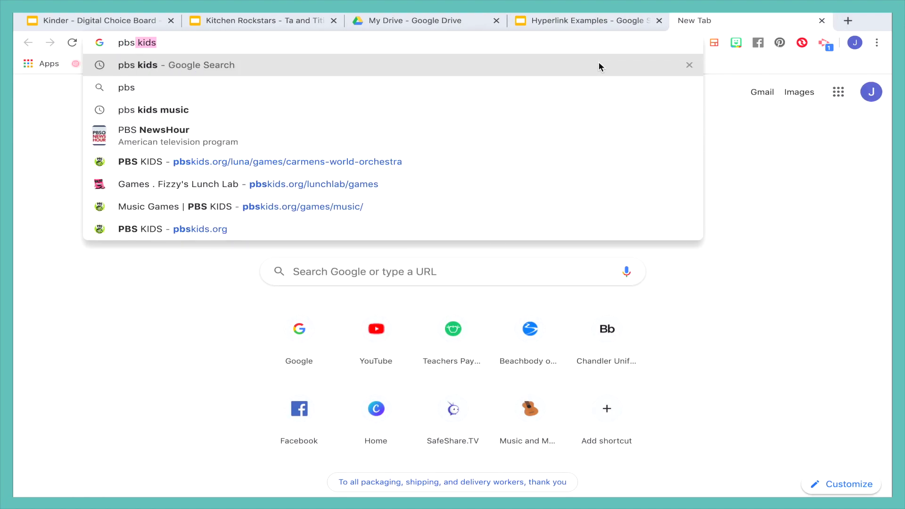
key("BackSpace")
key("BackSpace")
type("kids.org/lunchlab/games")
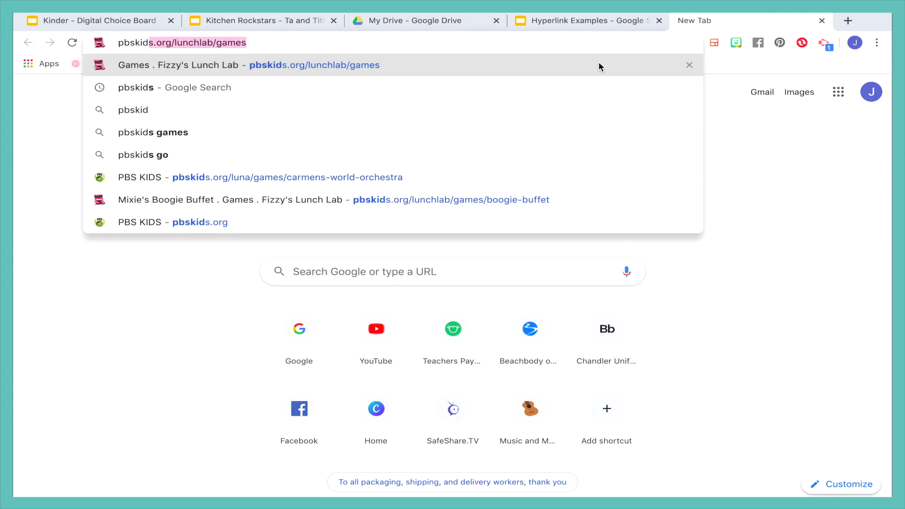
left_click(599, 66)
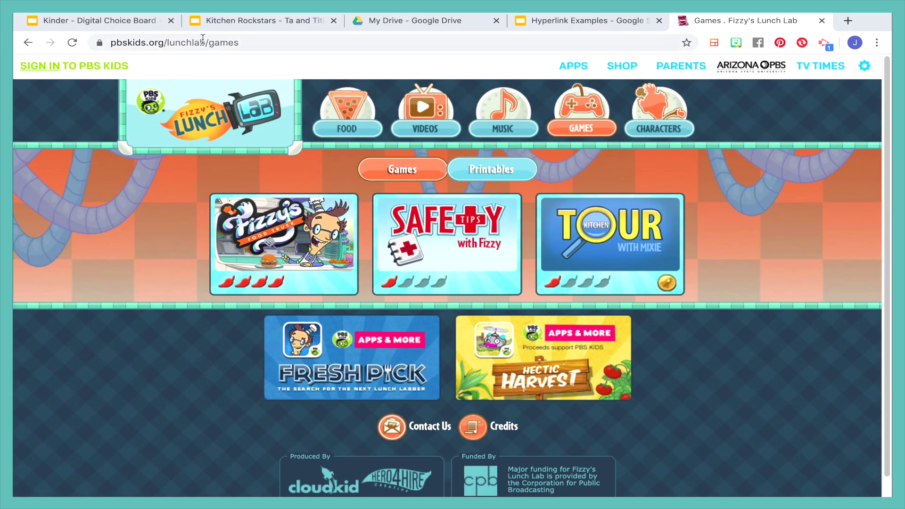
left_click(257, 43)
key("ctrl+c")
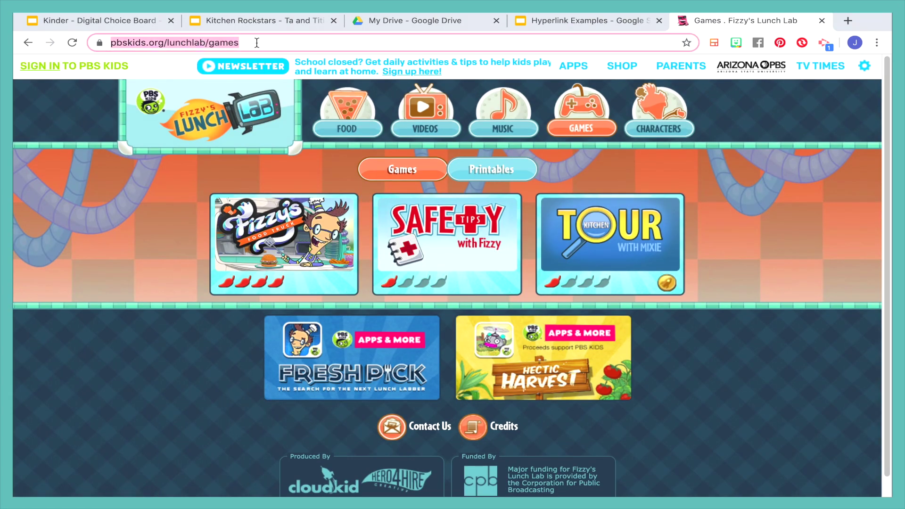
left_click(582, 22)
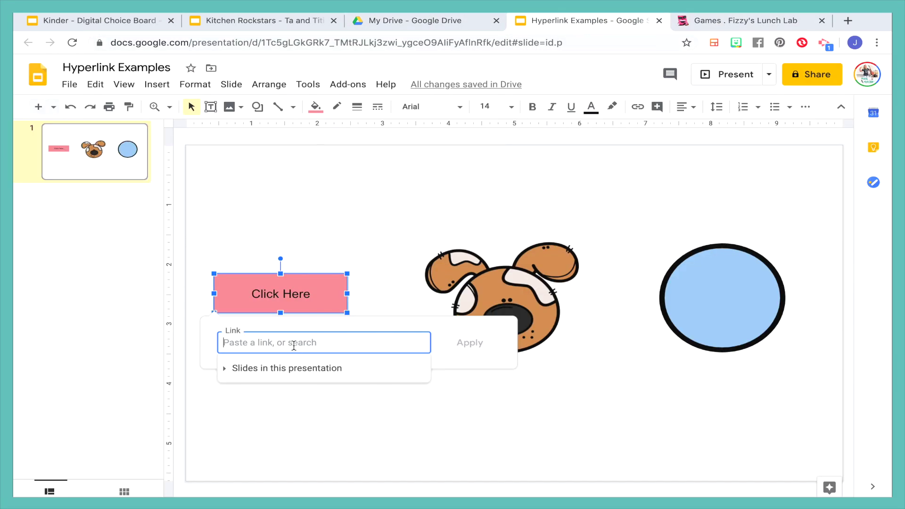
key("ctrl+v")
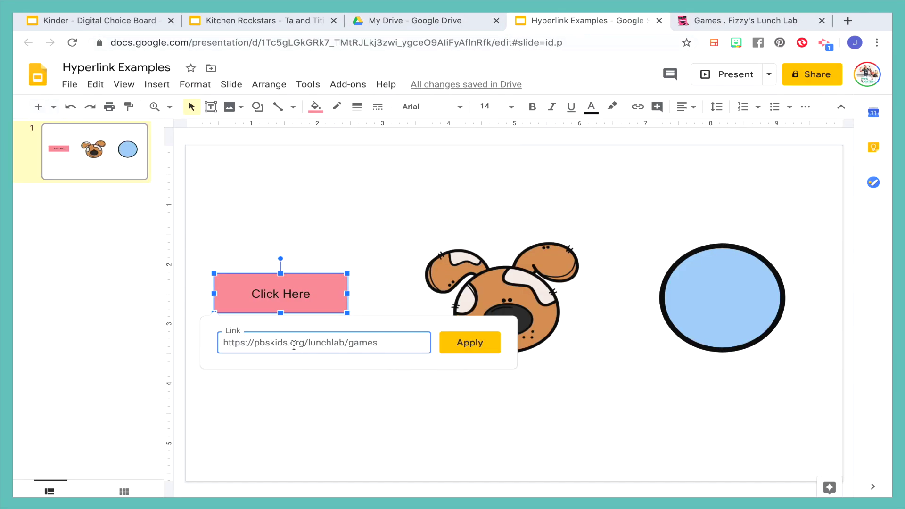
left_click(463, 347)
left_click(268, 391)
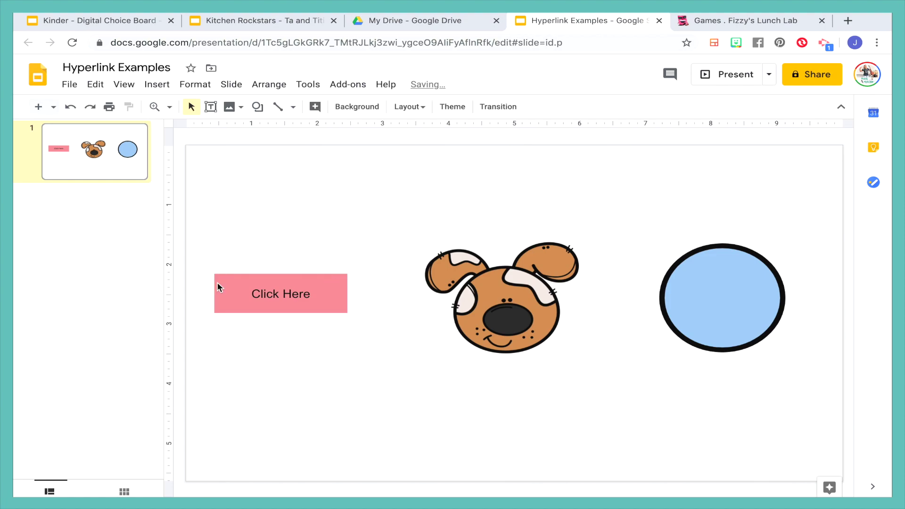
left_click(492, 301)
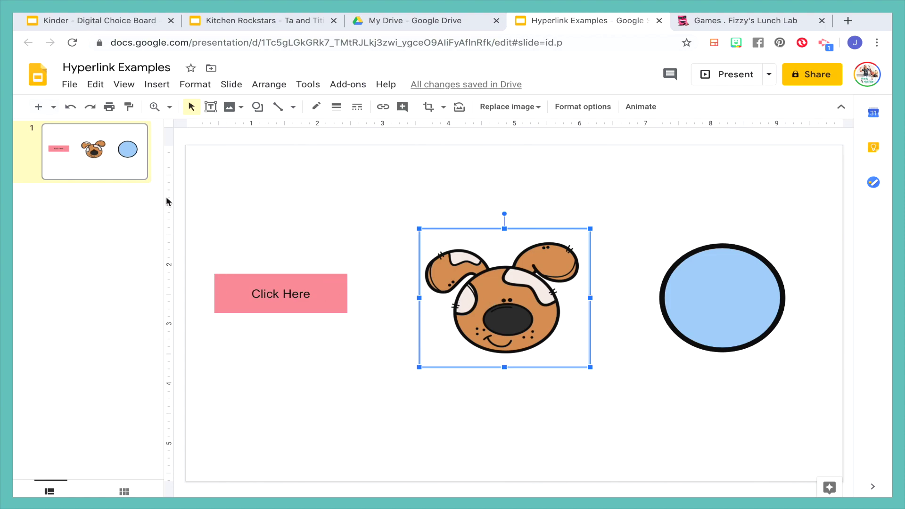
Add two new blank slides after slide 1
left_click(53, 107)
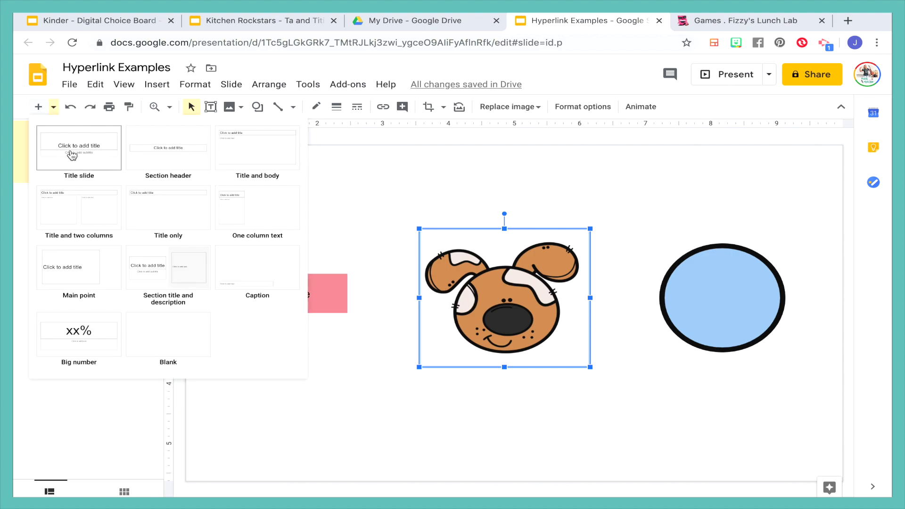
left_click(175, 346)
left_click(39, 106)
Copy the dog picture from slide 1 into the lower-left corner of slide 3
key("Up")
key("Up")
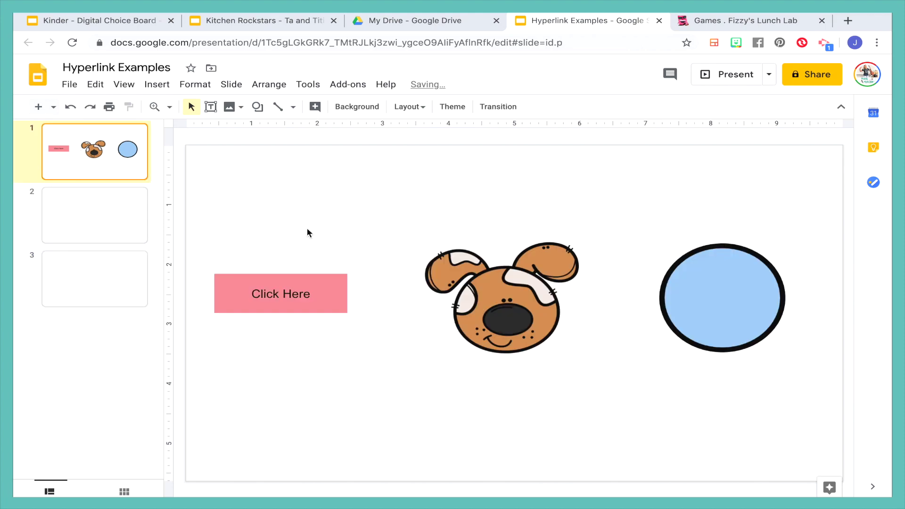
left_click(498, 324)
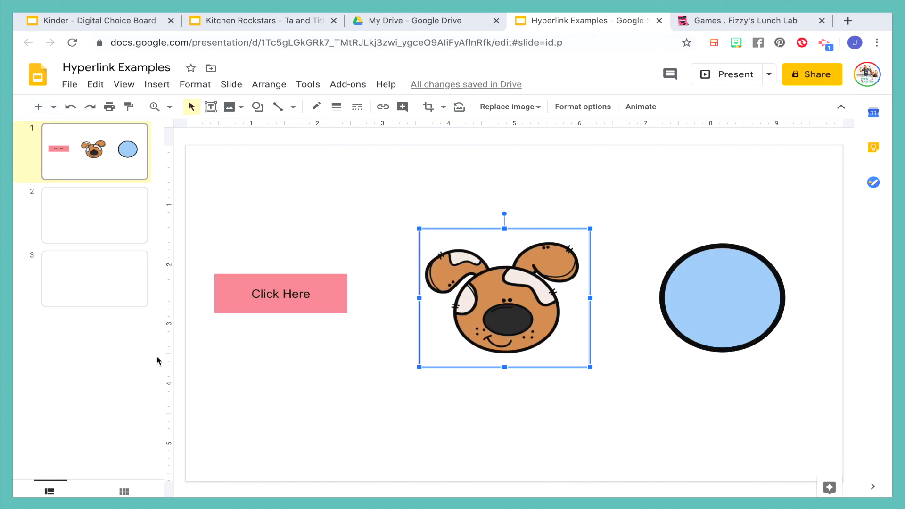
left_click(140, 286)
key("ctrl+v")
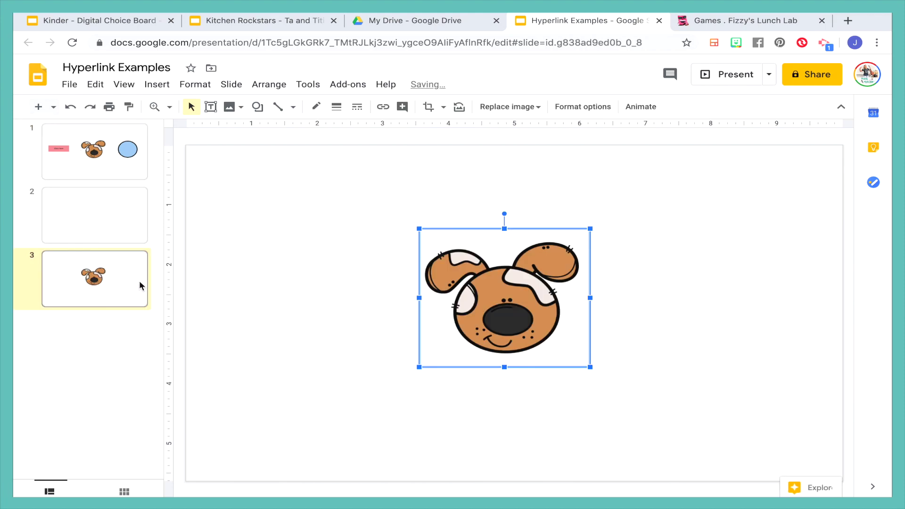
left_click_drag(490, 315, 278, 416)
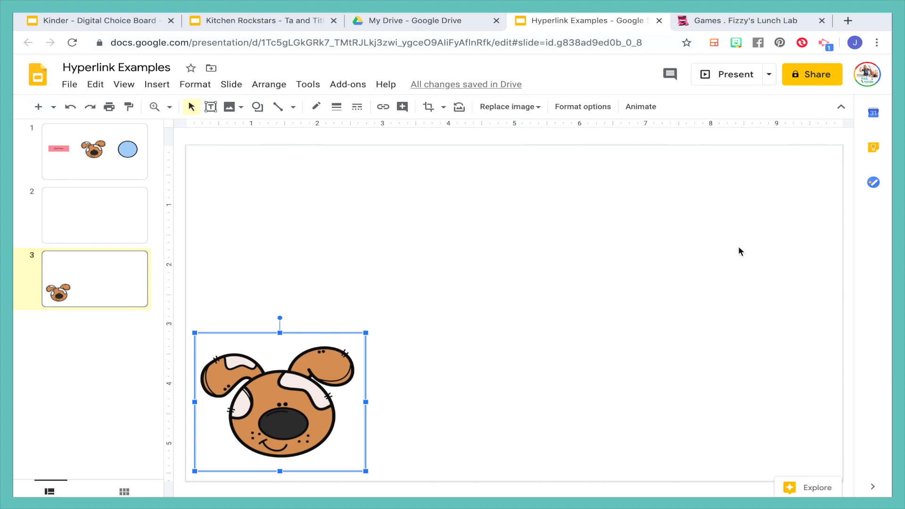
left_click(94, 150)
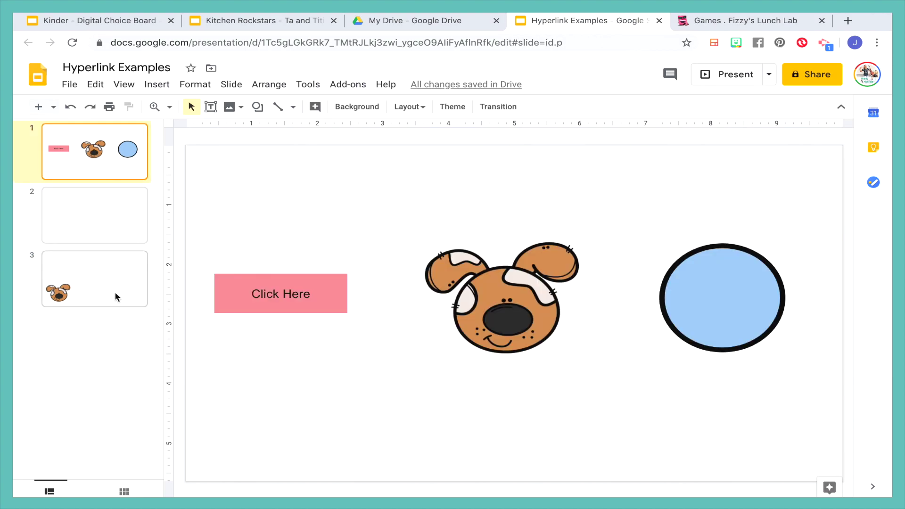
Start a link on the dog picture and browse this presentation's slides as targets
left_click(531, 294)
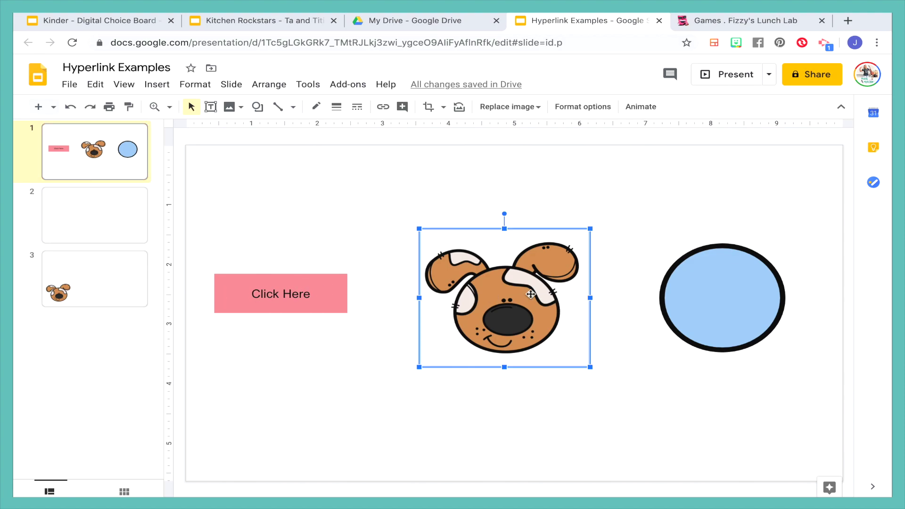
left_click(158, 89)
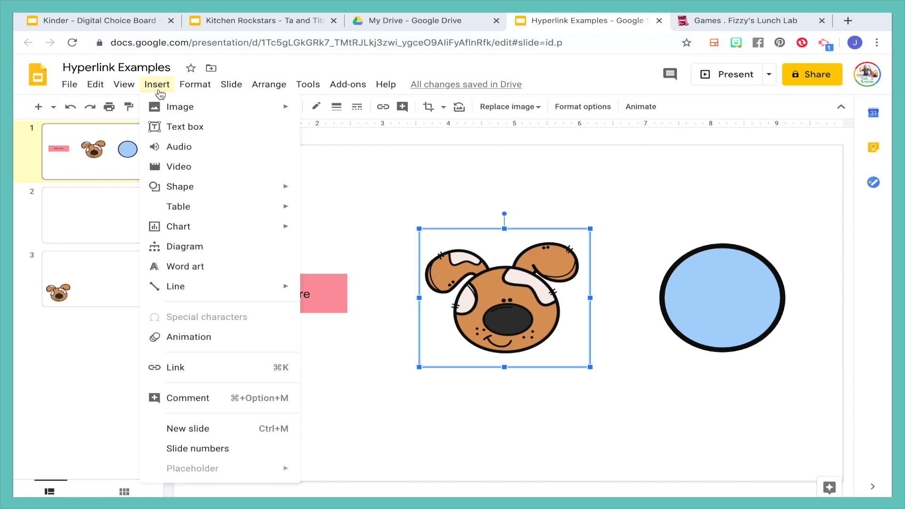
left_click(233, 368)
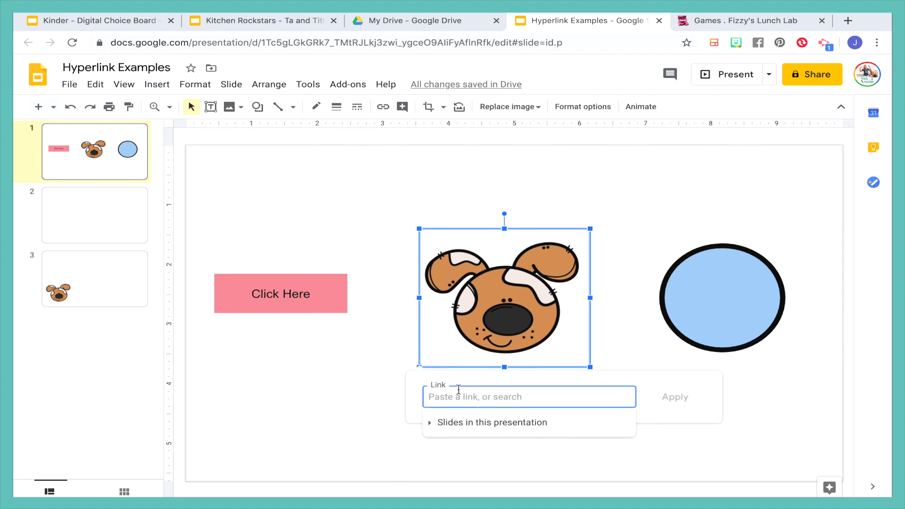
left_click(455, 423)
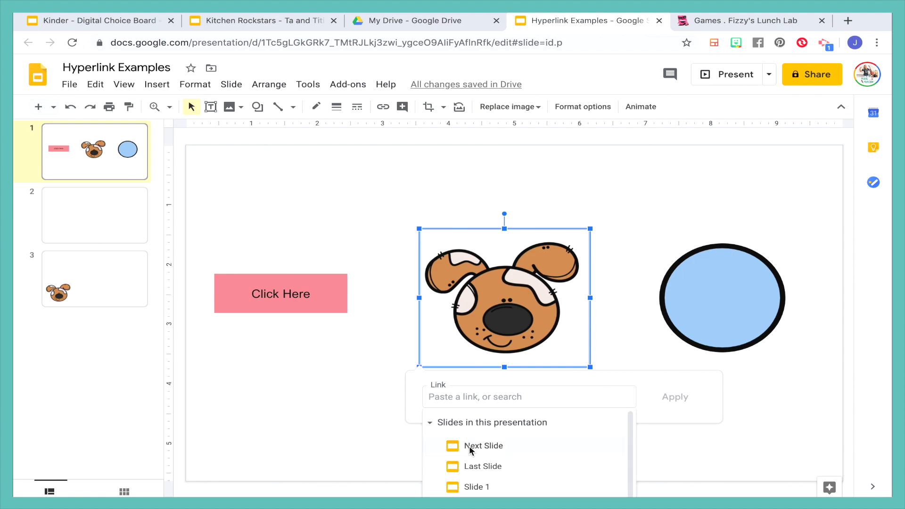
scroll(502, 462, "down", 1)
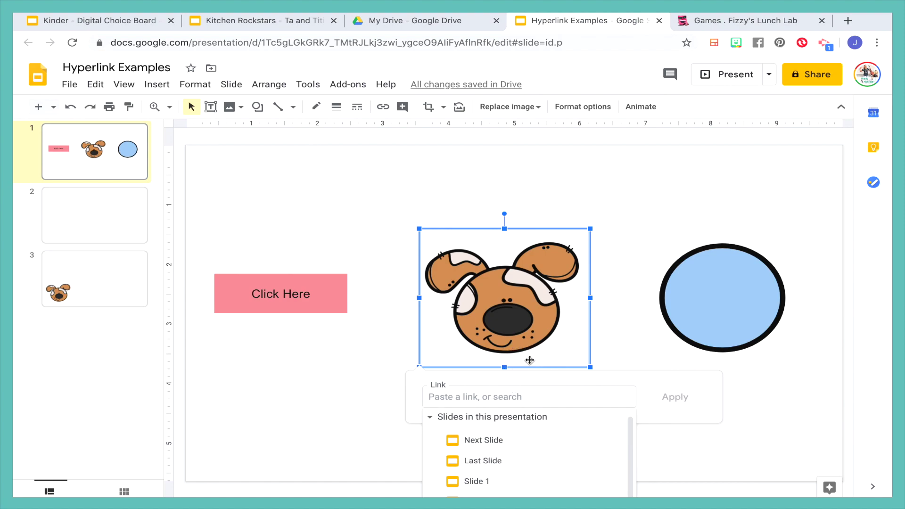
left_click_drag(532, 364, 489, 256)
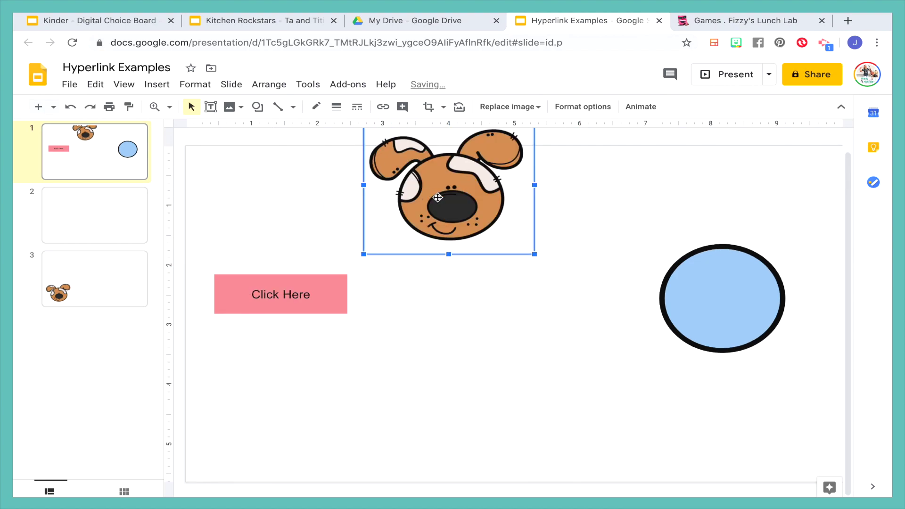
Link the dog picture to Slide 3 and move it back to the slide centre
key("ctrl+k")
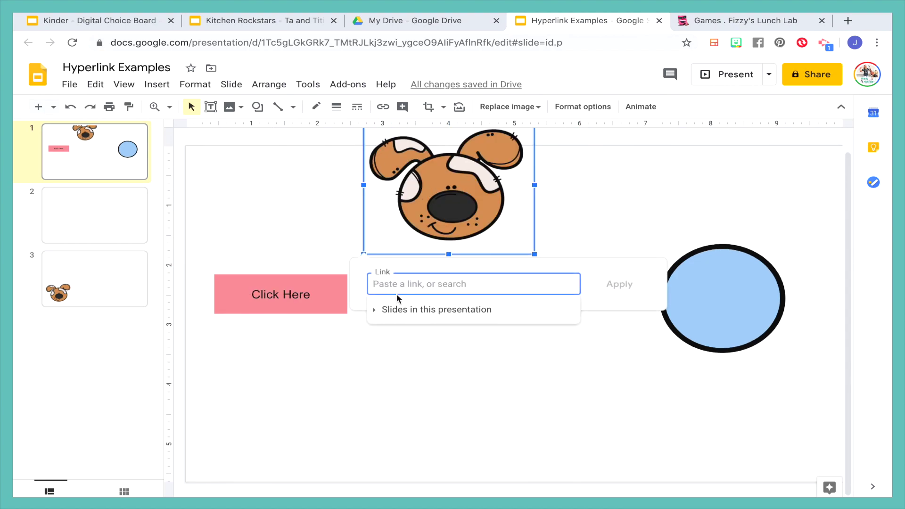
left_click(396, 311)
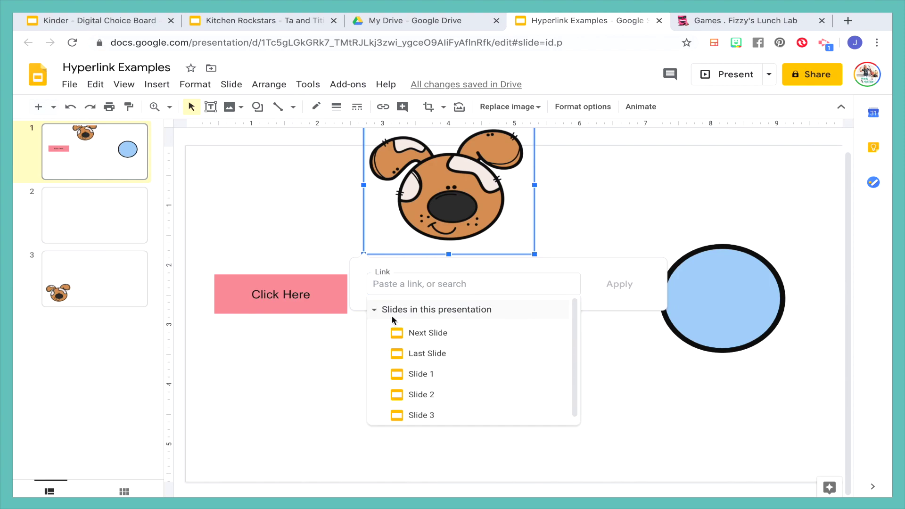
left_click(440, 415)
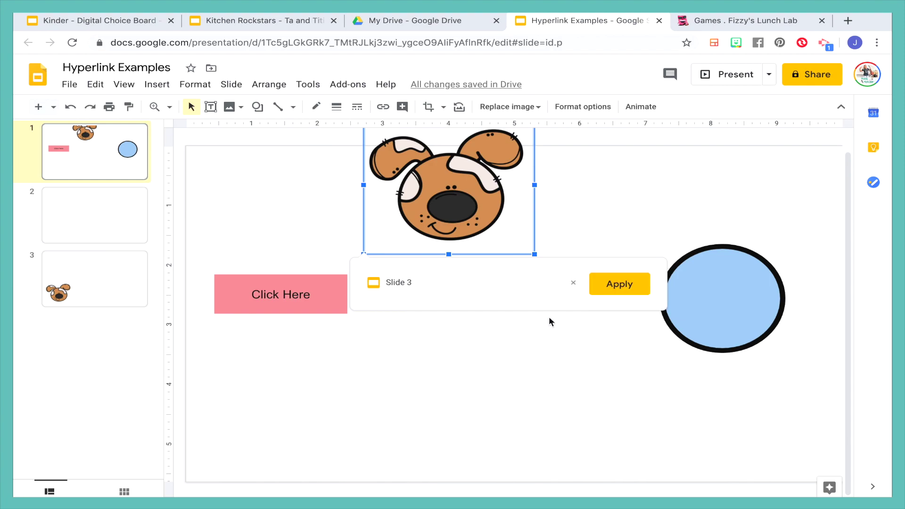
left_click(618, 289)
left_click_drag(449, 193, 507, 310)
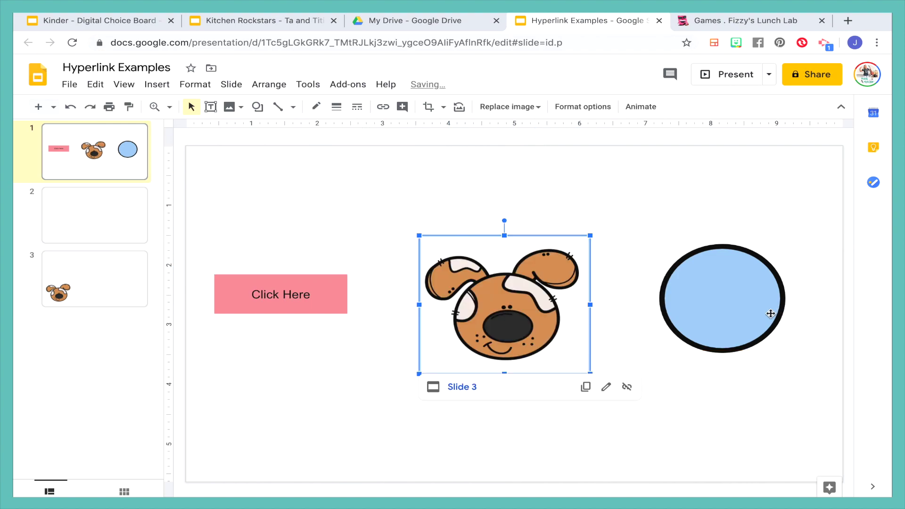
left_click(745, 307)
Start a link on the blue circle and copy the Milkshake GoNoodle YouTube video URL
left_click(157, 84)
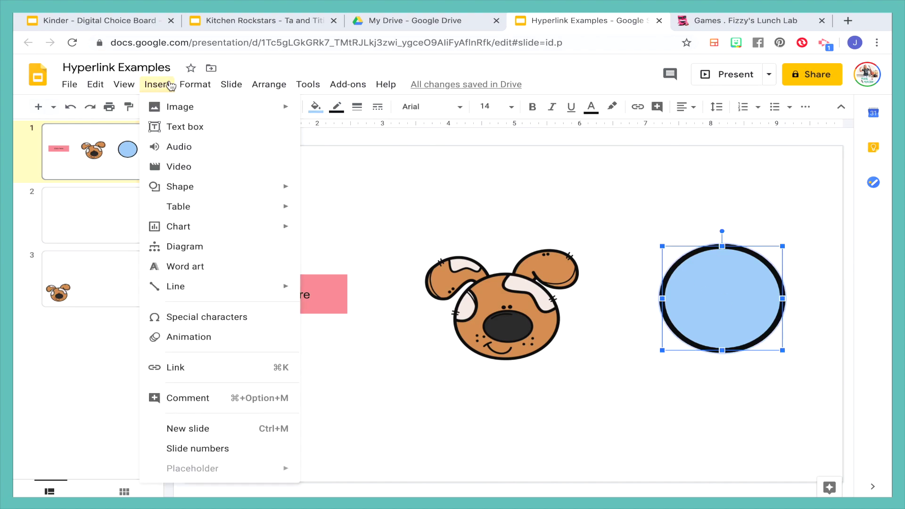
left_click(175, 367)
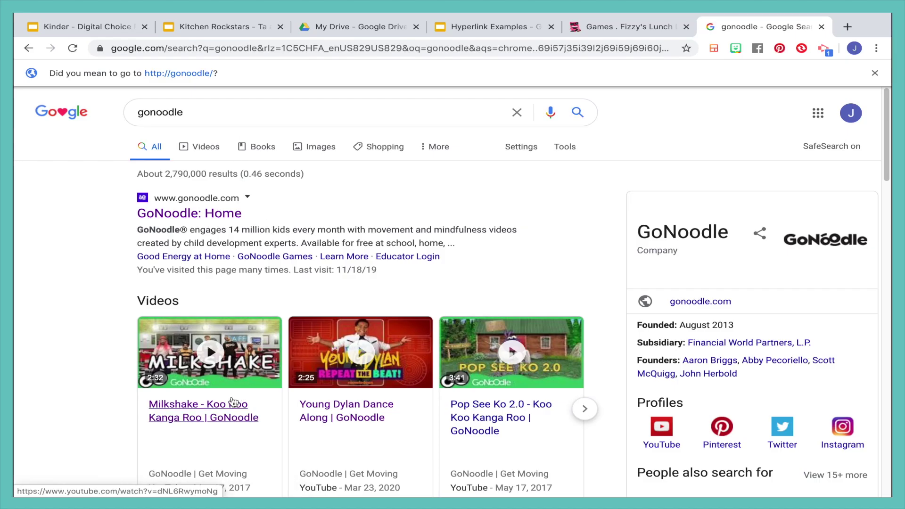
left_click(232, 403)
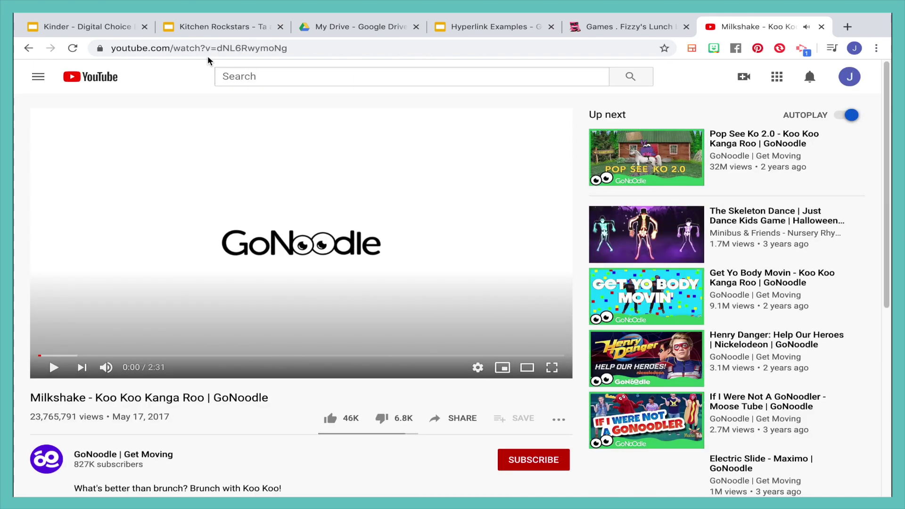
left_click(210, 49)
key("ctrl+c")
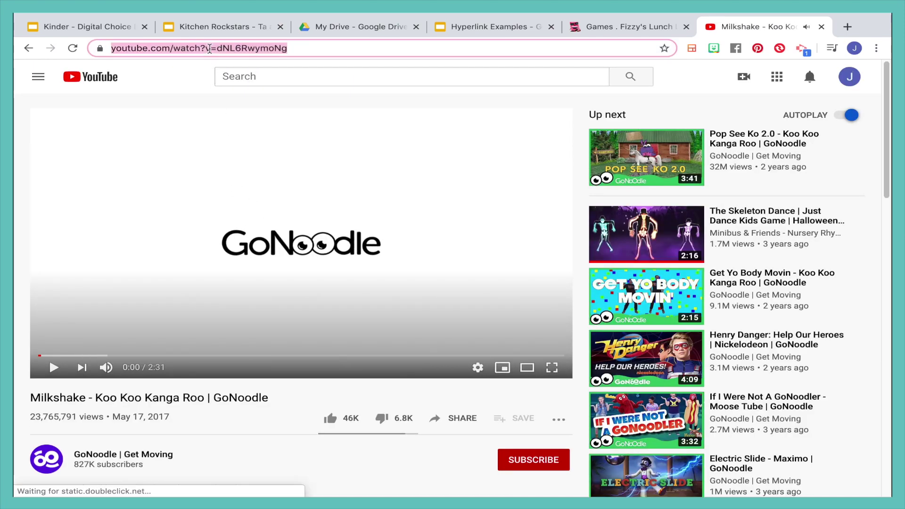
left_click(606, 33)
left_click(500, 24)
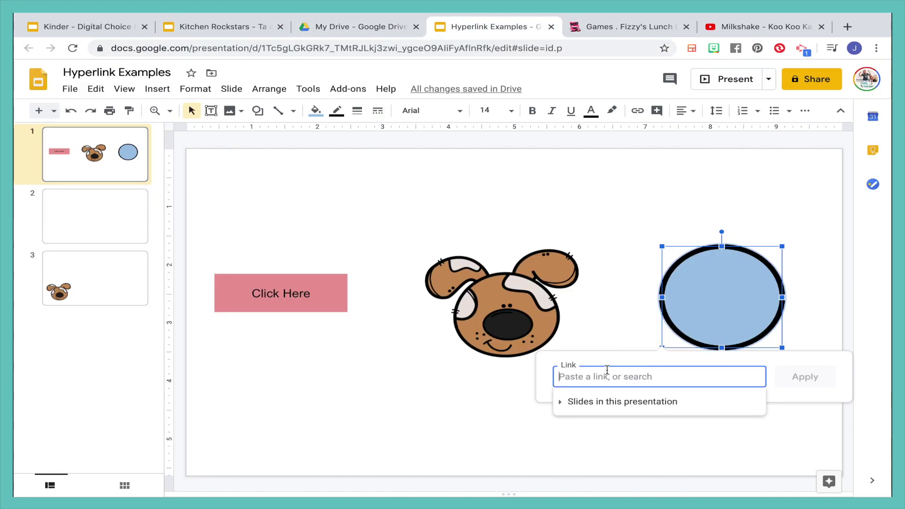
Apply the pasted YouTube video URL as the circle's link and test it
key("ctrl+v")
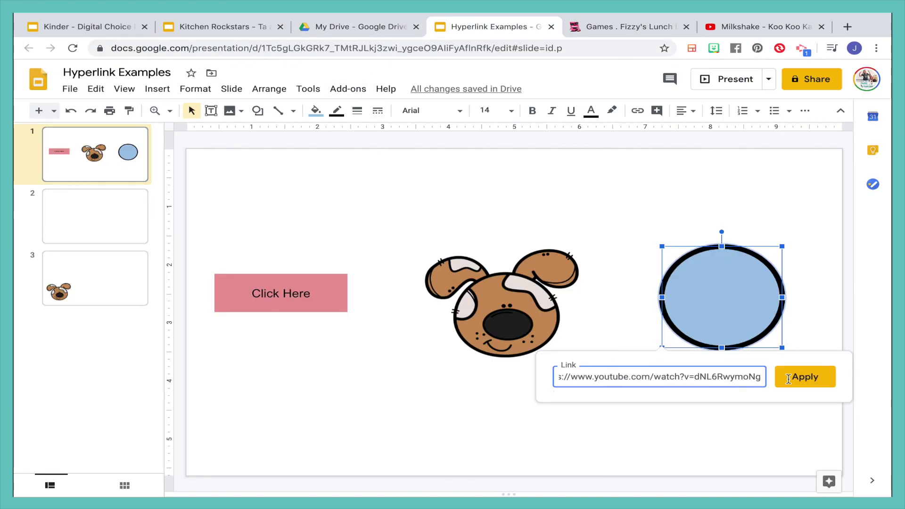
left_click(809, 379)
left_click(752, 361)
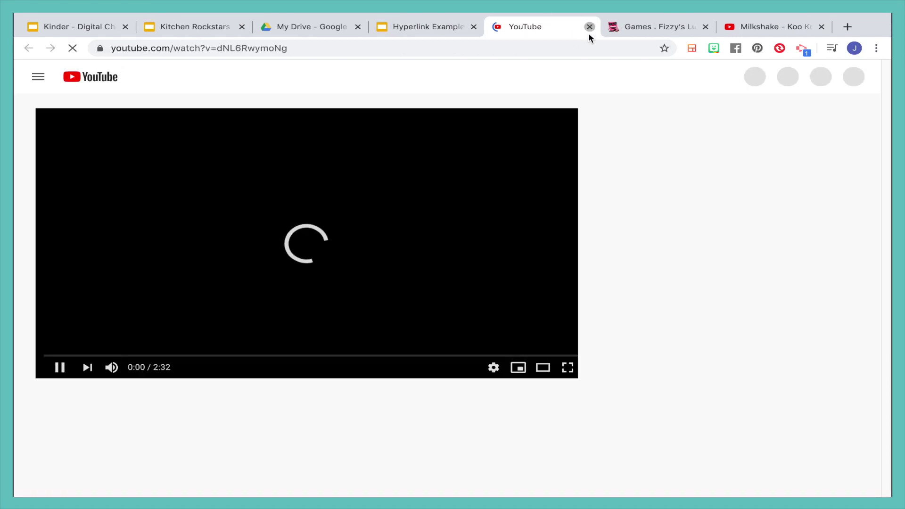
left_click(590, 27)
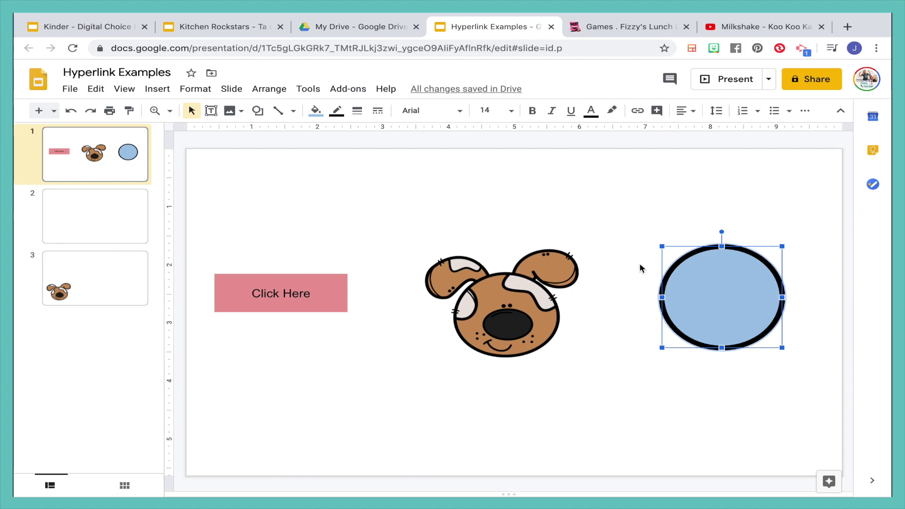
left_click(442, 165)
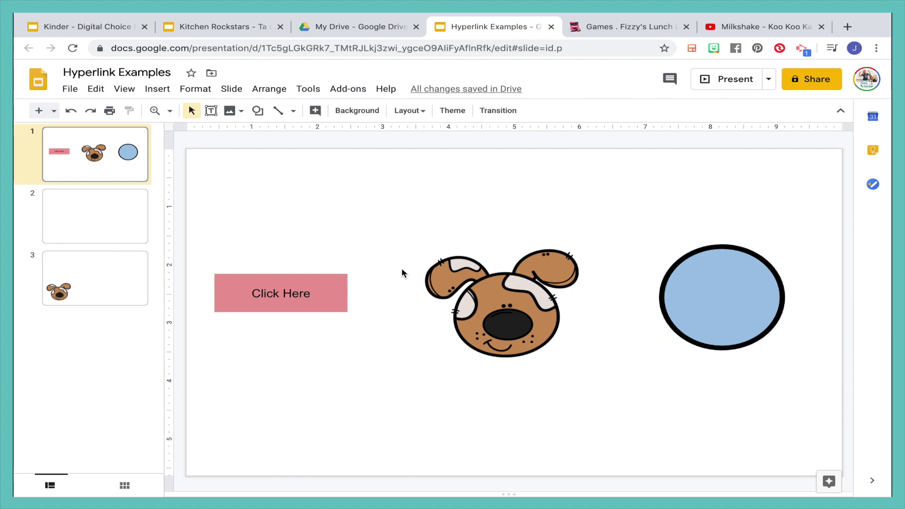
Inspect the link cards on the Click Here box, the dog picture and the blue circle
left_click(318, 293)
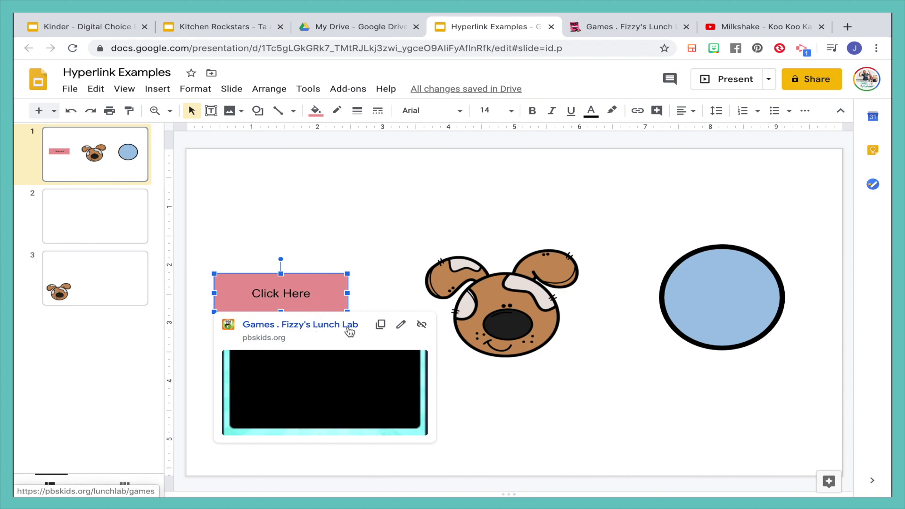
left_click(484, 310)
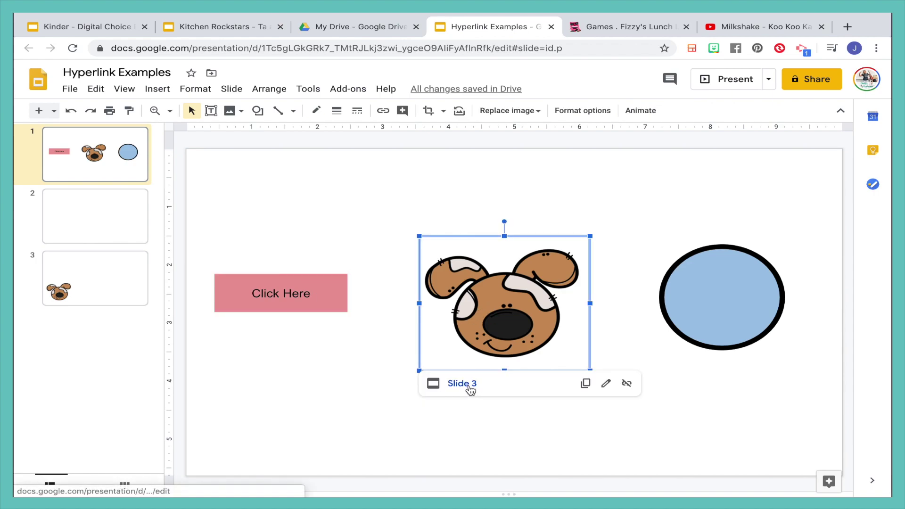
left_click(714, 306)
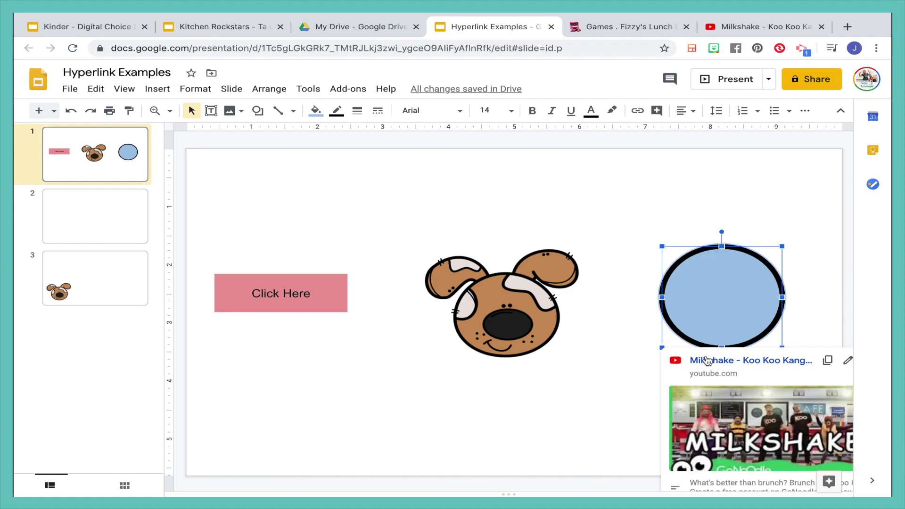
Present from slide 1 and test the Click Here games link and the dog's link to slide 3
left_click(616, 196)
left_click(739, 84)
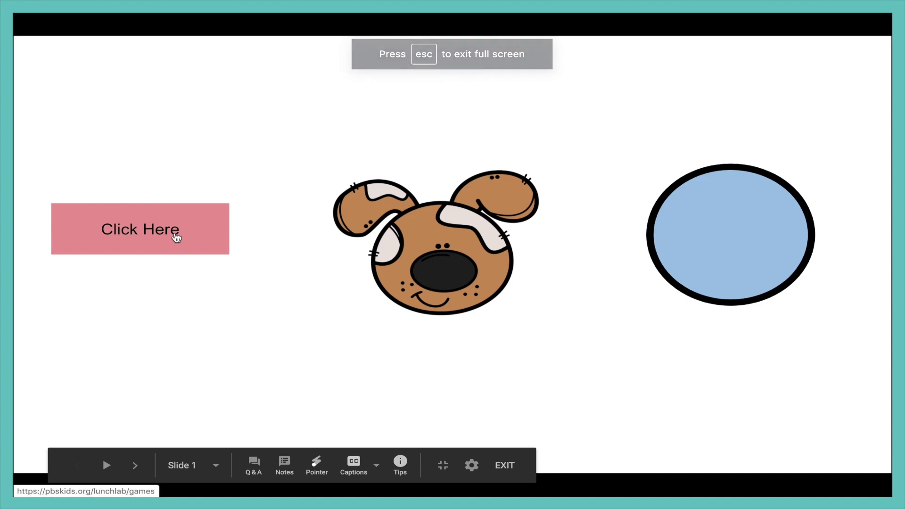
left_click(178, 241)
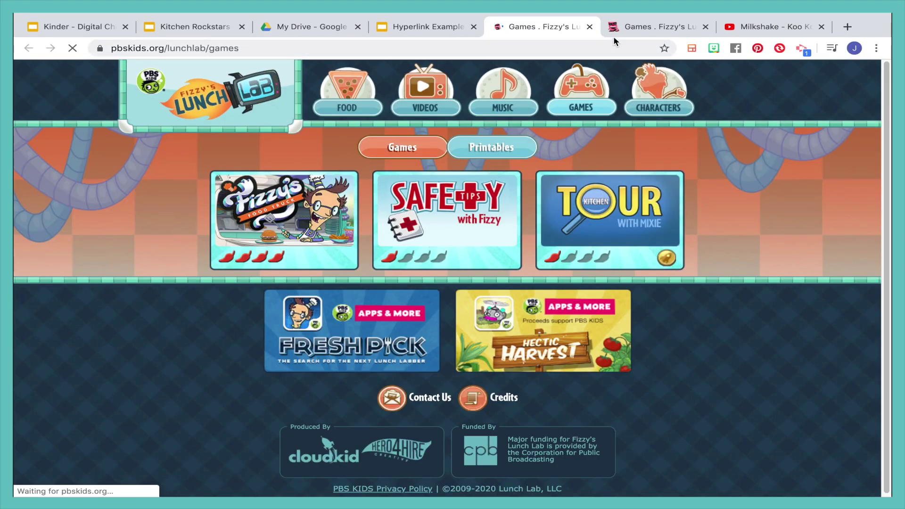
left_click(428, 27)
left_click(377, 279)
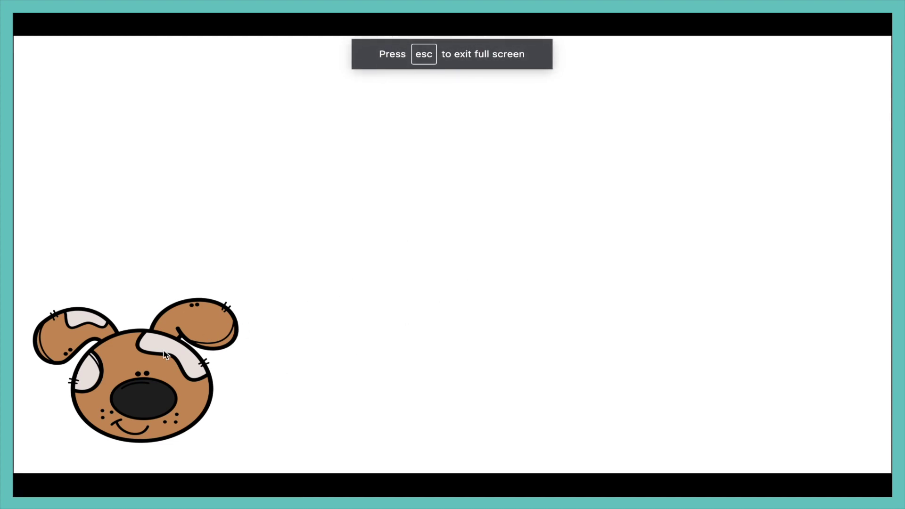
key("Escape")
Restart the slideshow from slide 1 and test the blue circle's YouTube link
left_click(94, 156)
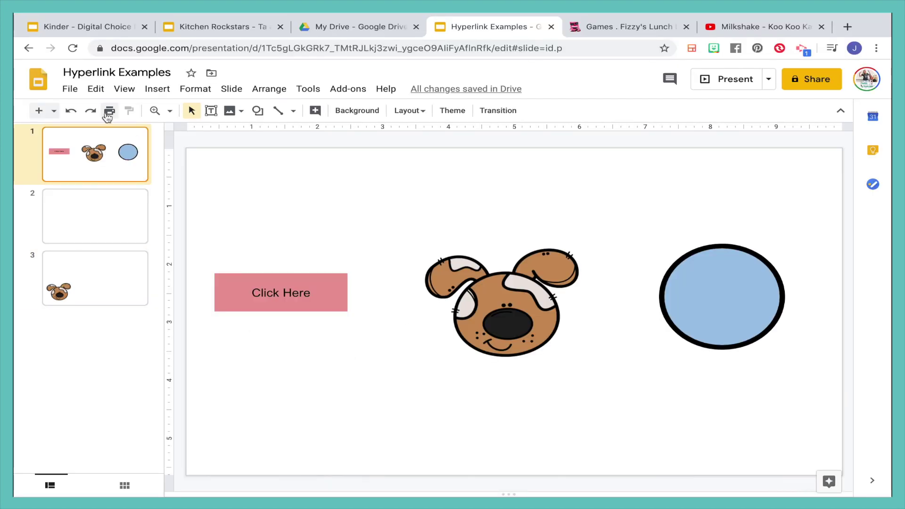
left_click(737, 85)
left_click(775, 215)
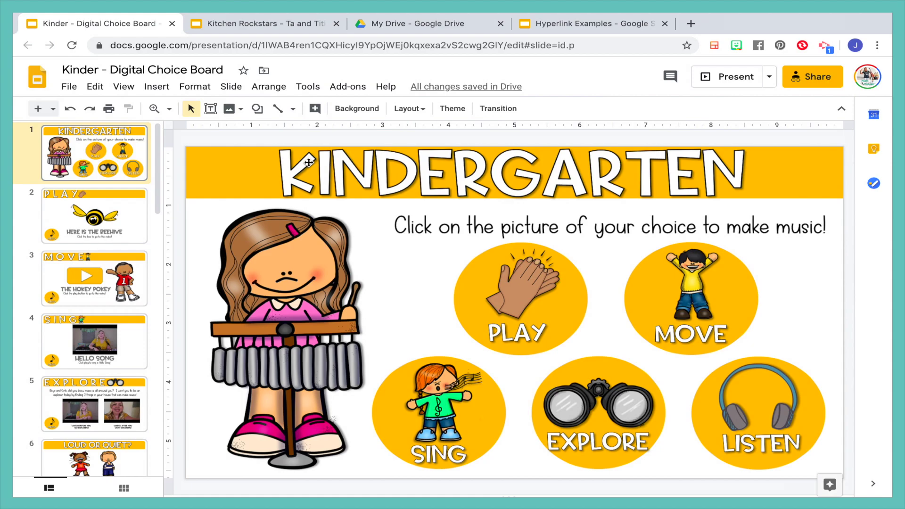
Undo an accidental drag of the KINDERGARTEN menu picture so it stays in place
left_click(301, 180)
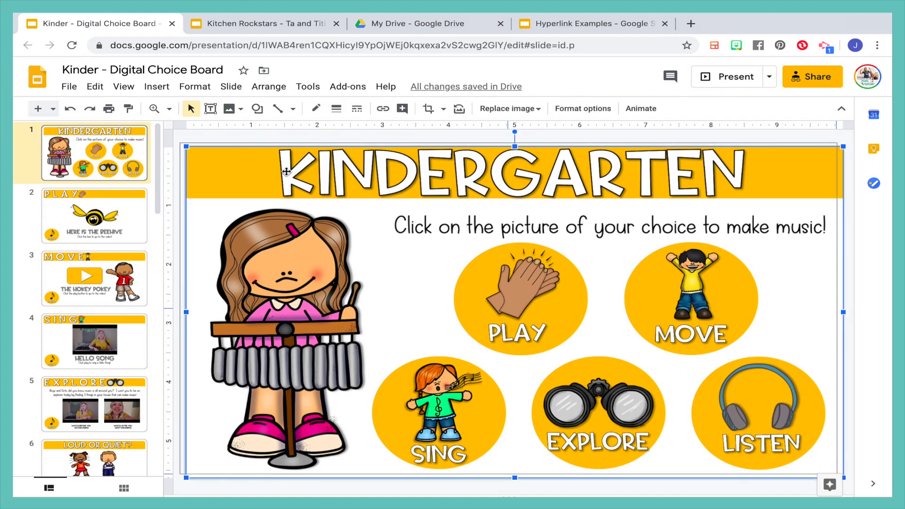
left_click_drag(302, 180, 279, 170)
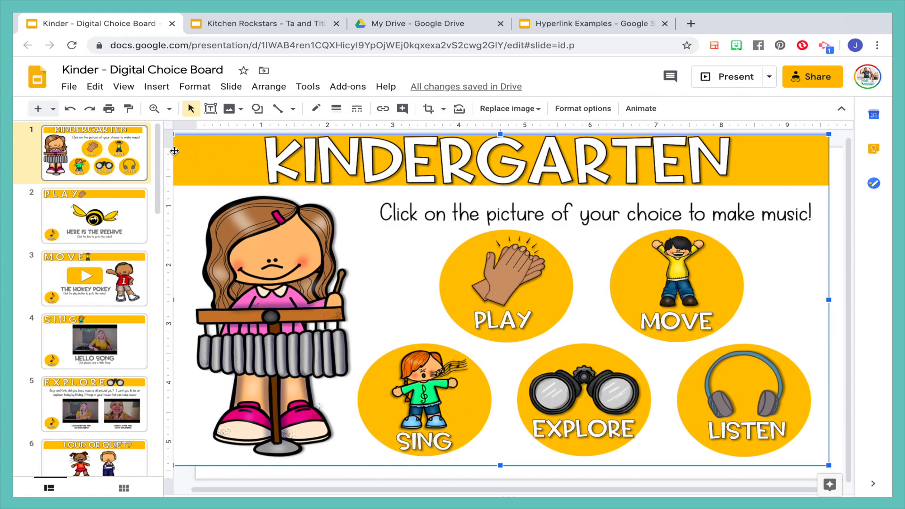
left_click(71, 110)
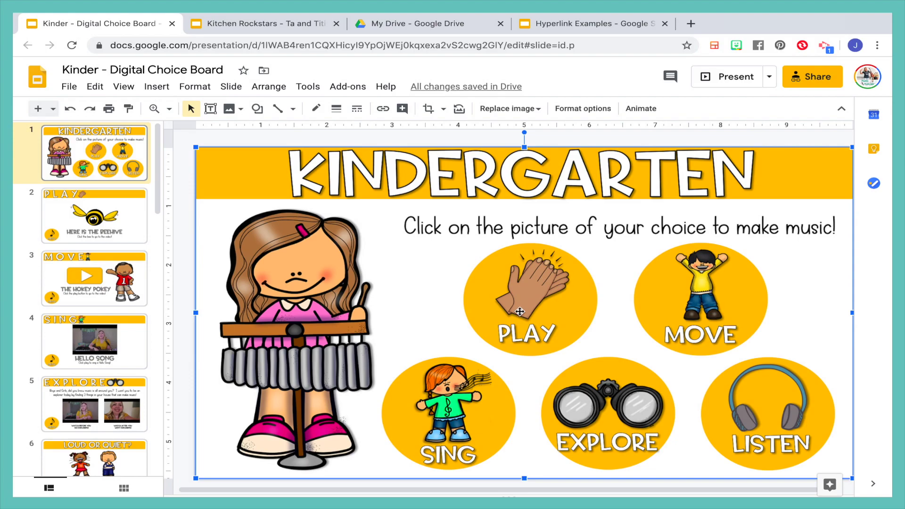
left_click(499, 311)
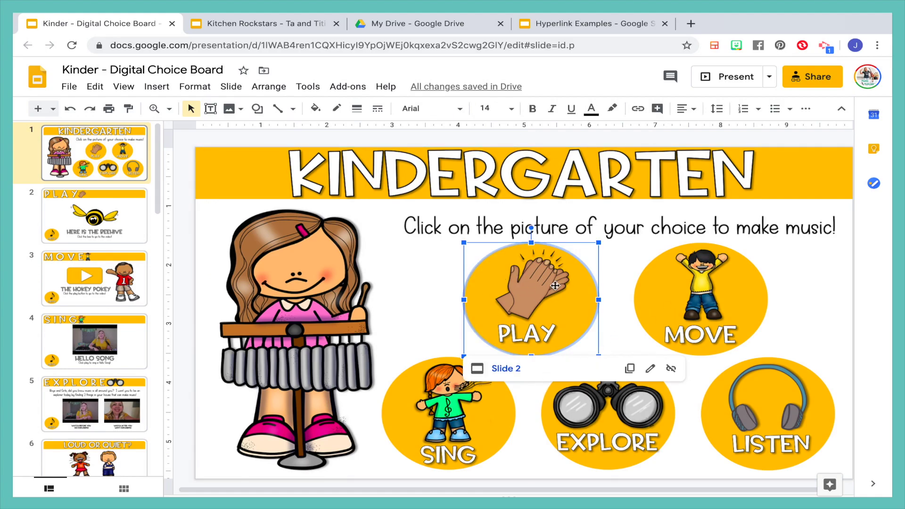
left_click(713, 80)
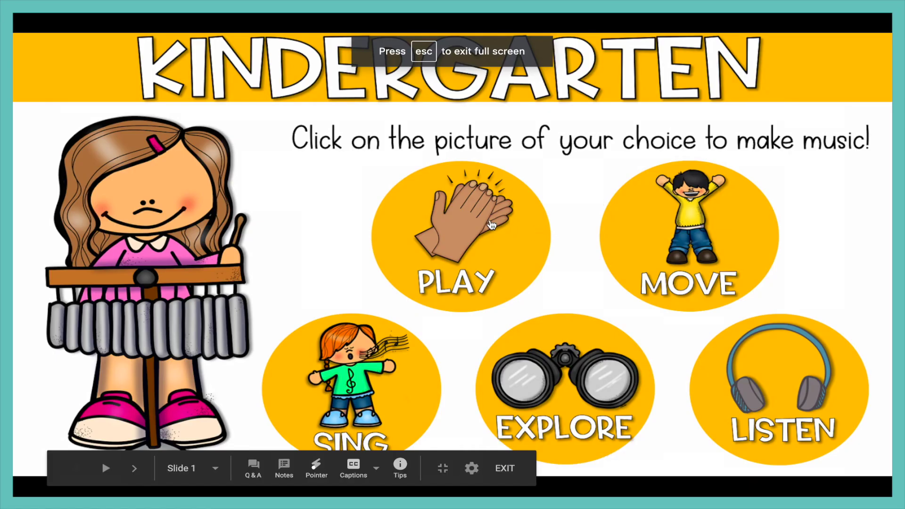
left_click(492, 225)
left_click(71, 429)
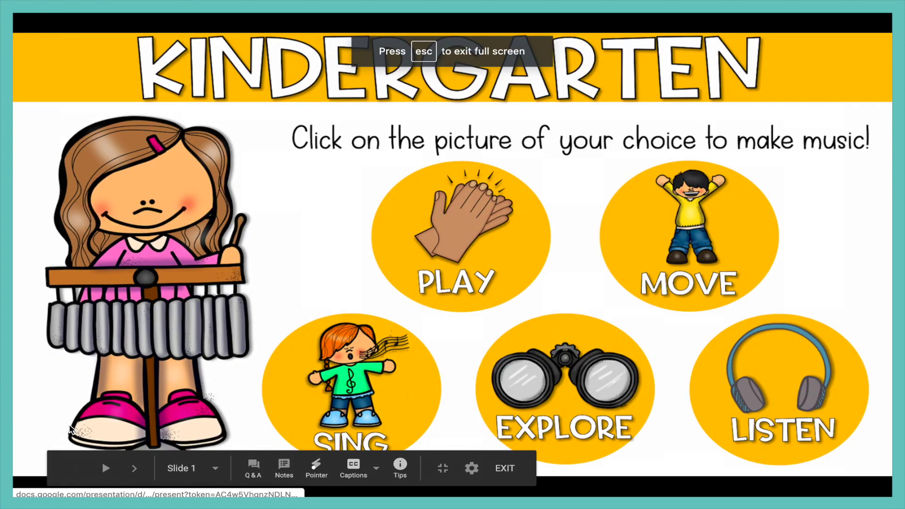
left_click(608, 283)
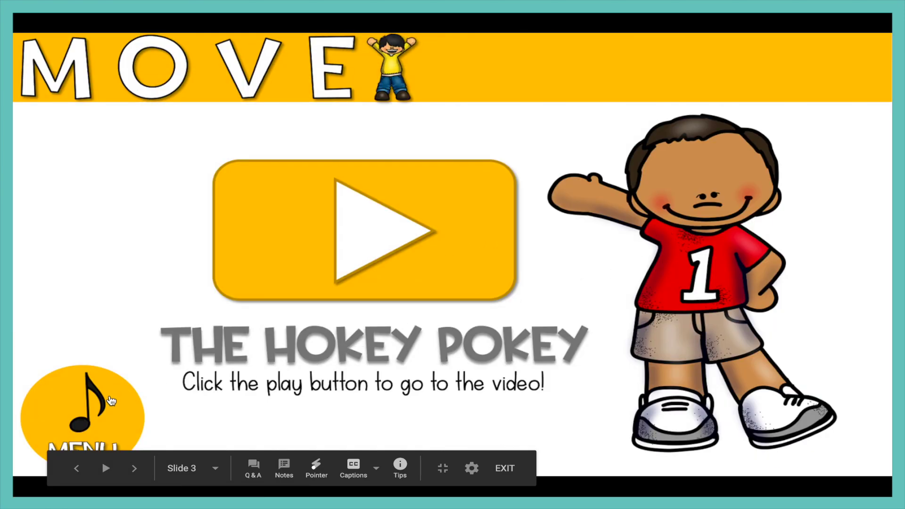
left_click(114, 398)
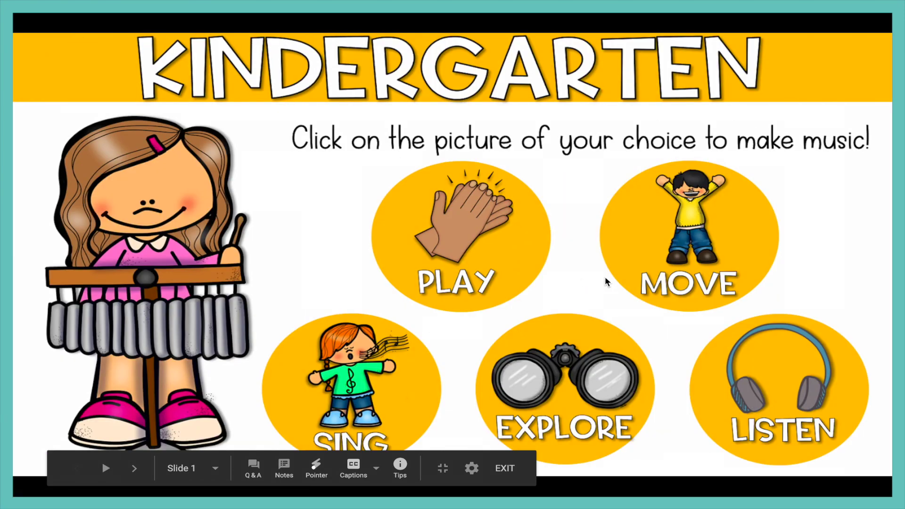
key("Escape")
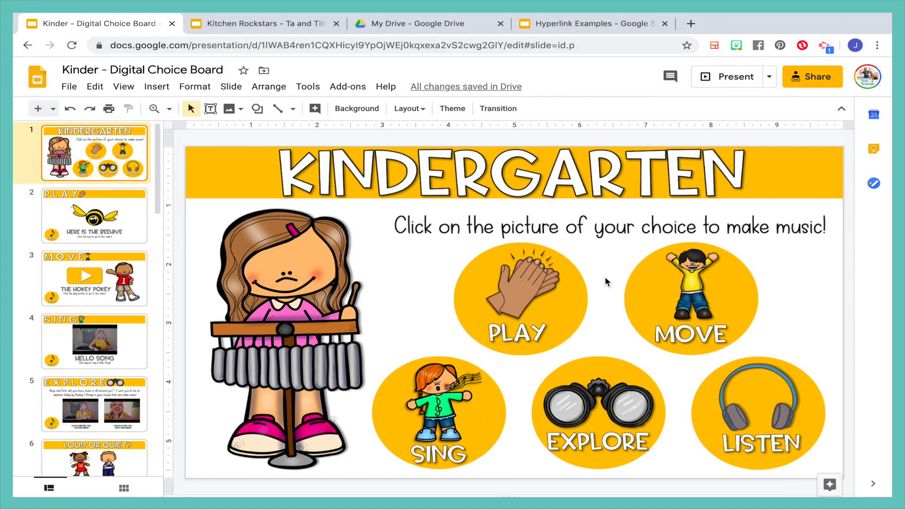
Shift the PLAY picture's linked shape, then draw a rectangle covering the girl picture
left_click(516, 290)
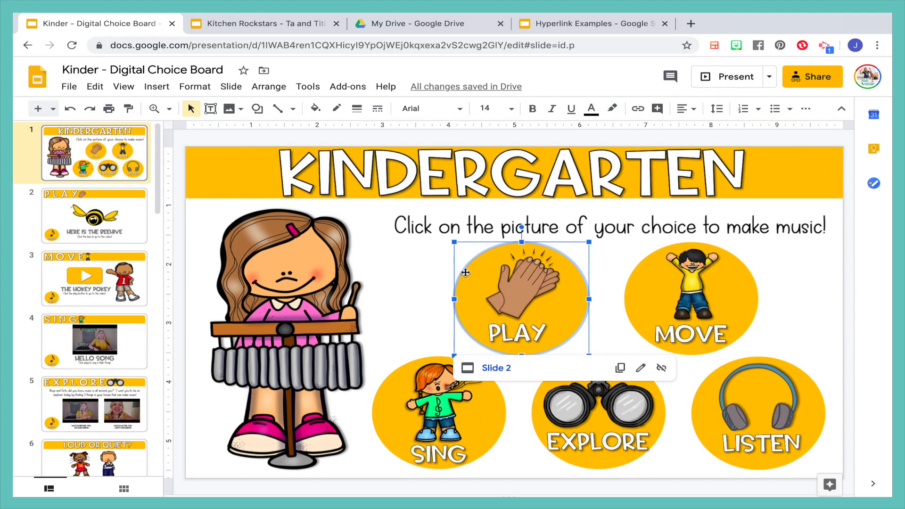
left_click_drag(453, 261, 497, 282)
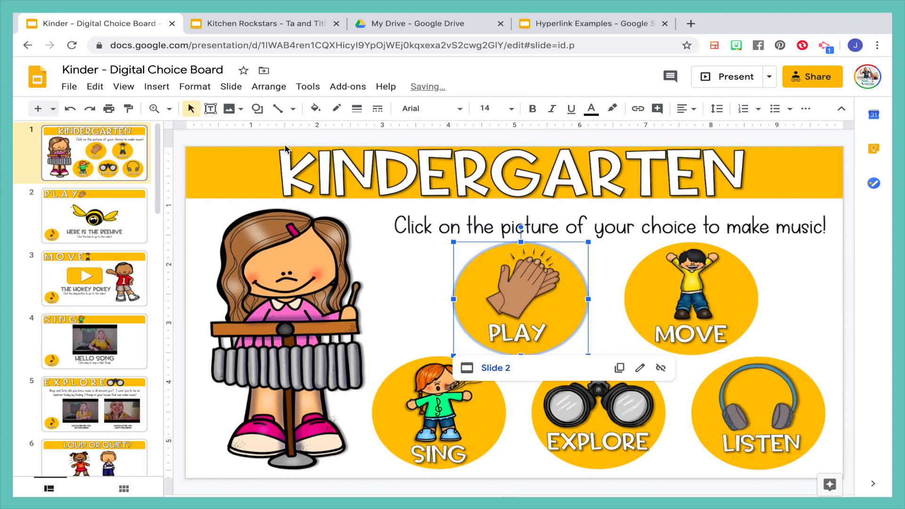
left_click(257, 109)
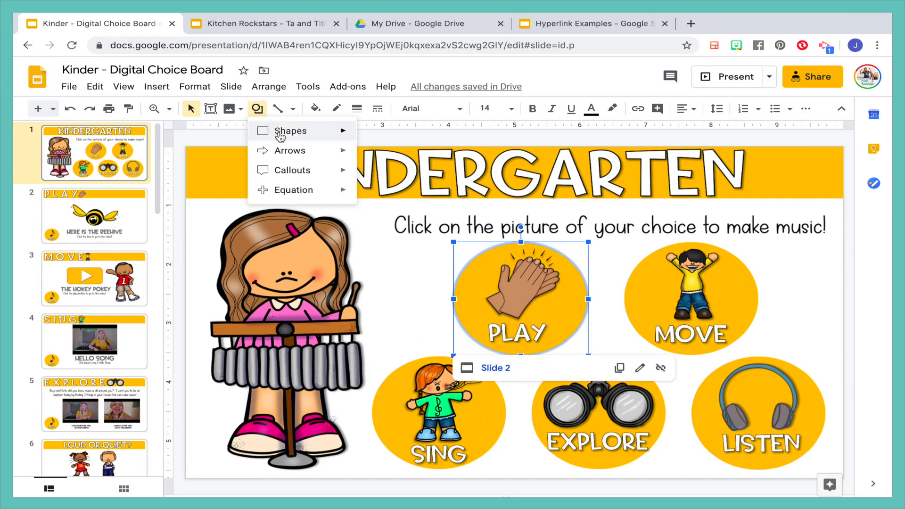
mouse_move(283, 137)
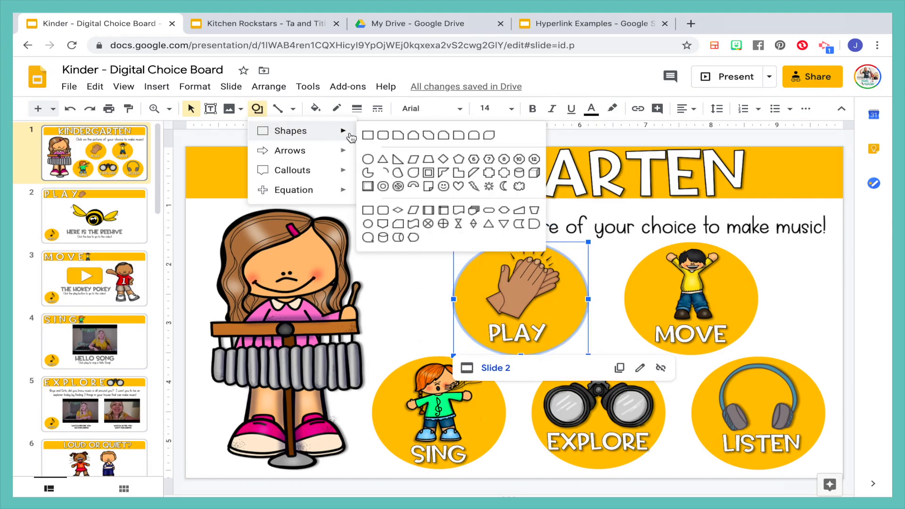
left_click(369, 160)
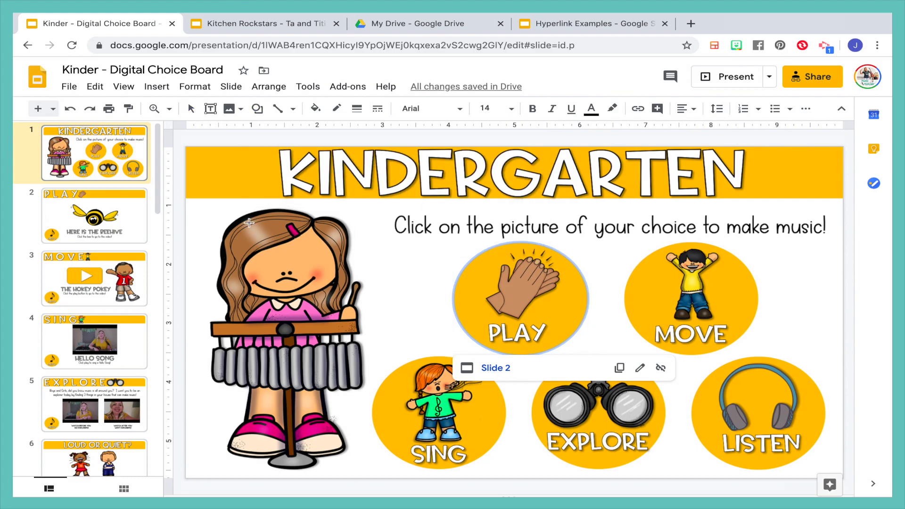
left_click(257, 109)
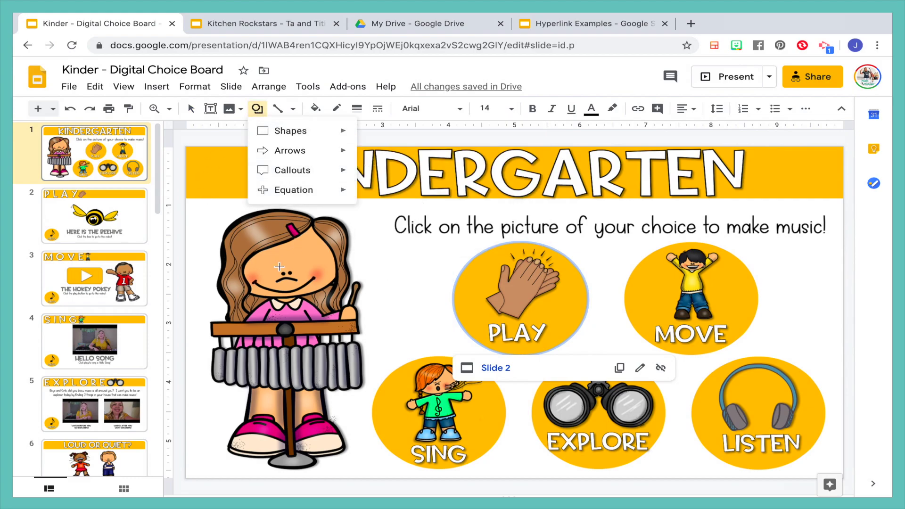
left_click(369, 136)
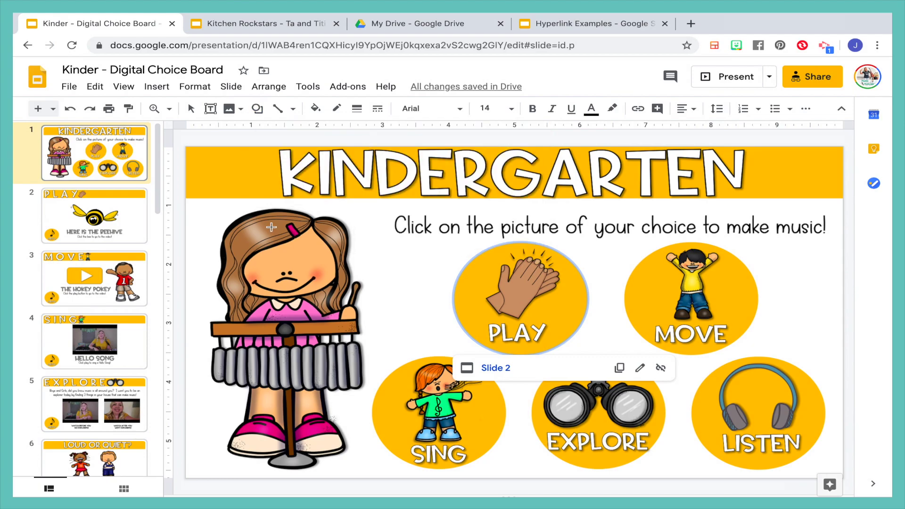
left_click_drag(206, 203, 370, 475)
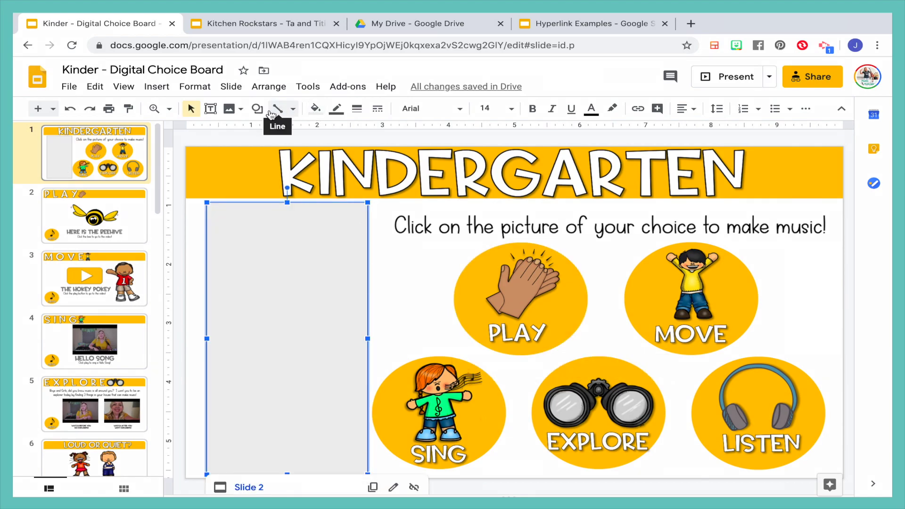
Set the rectangle's fill colour and border colour to Transparent
left_click(316, 113)
left_click(322, 154)
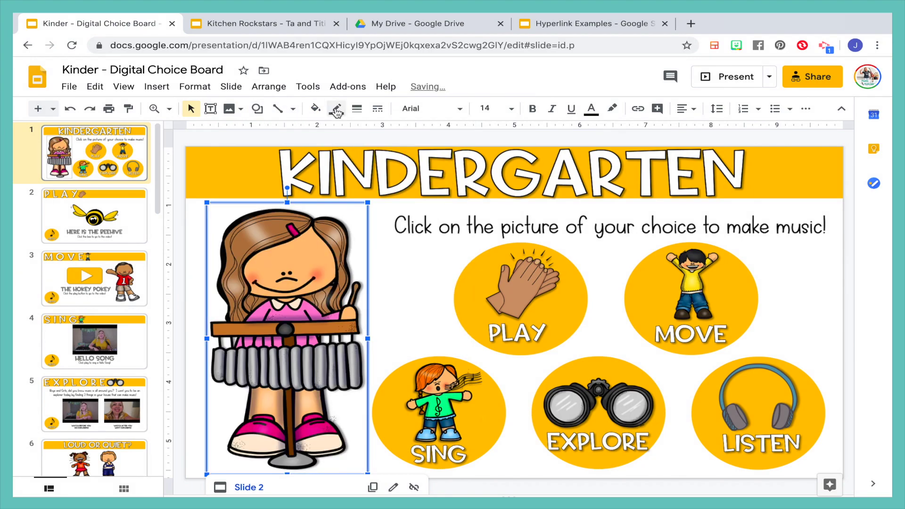
left_click(336, 109)
left_click(356, 134)
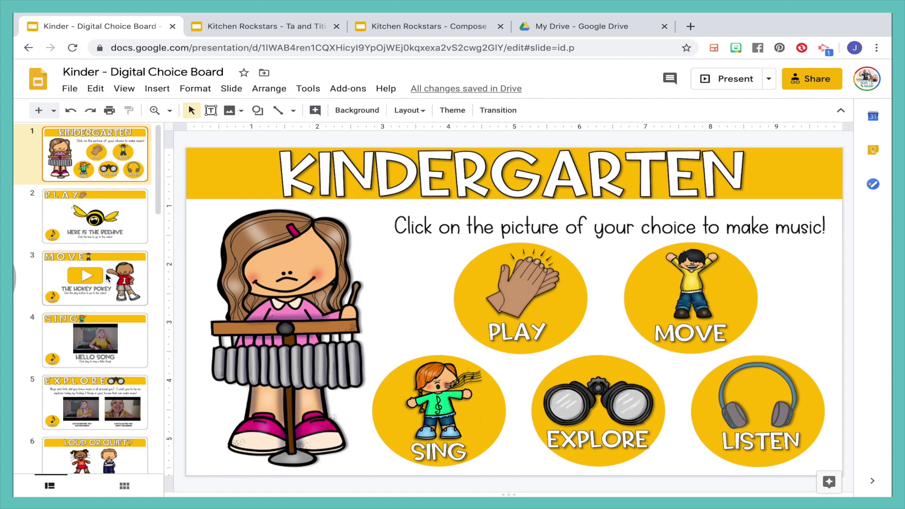
In the slideshow, test the EXPLORE link to slide 5 and its MENU link back to slide 1
left_click(742, 85)
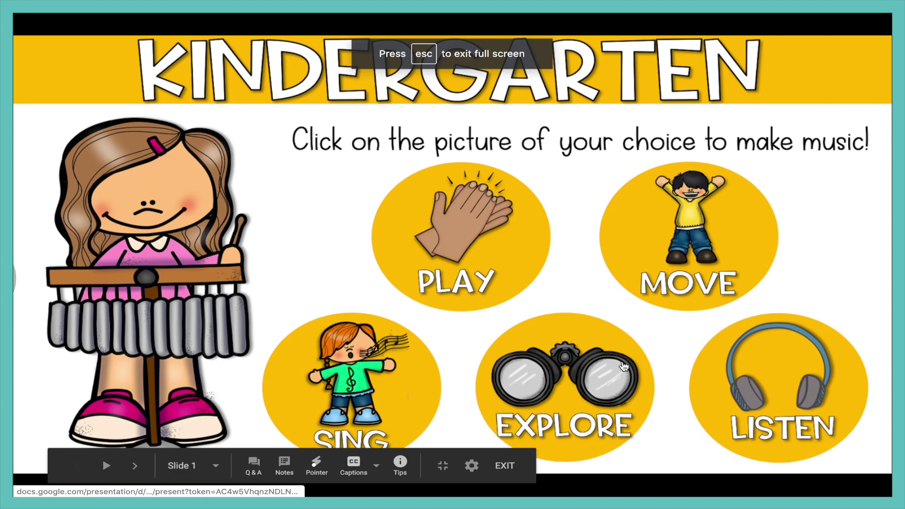
left_click(623, 367)
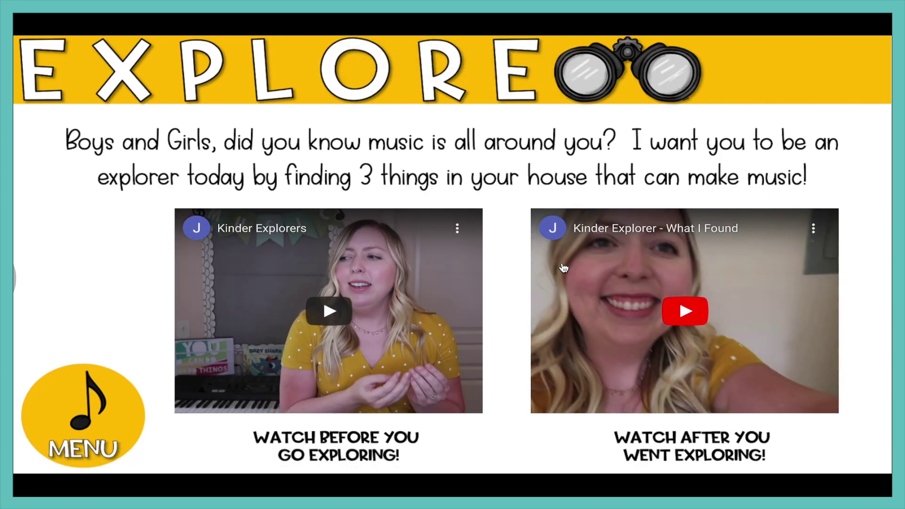
left_click(101, 409)
key("Escape")
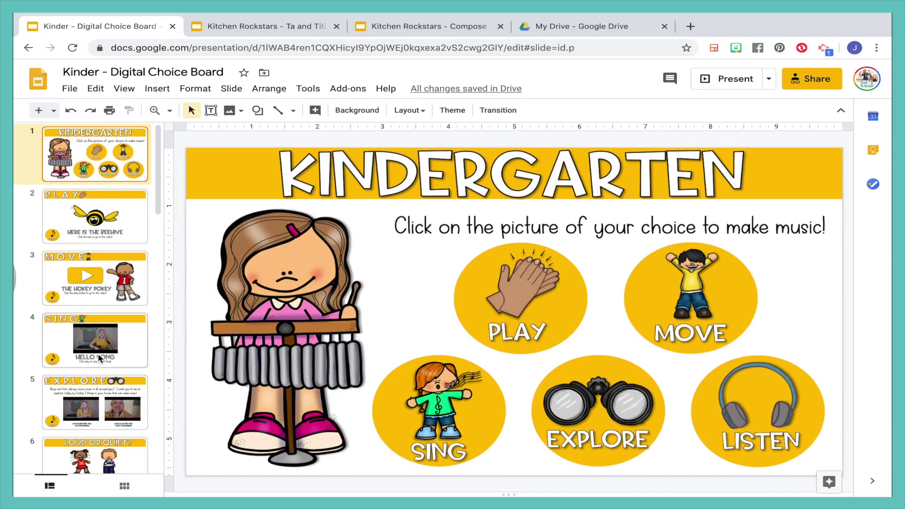
left_click(100, 358)
Check the SING slide's menu picture link, then go to the Loud or Quiet slide
left_click(258, 451)
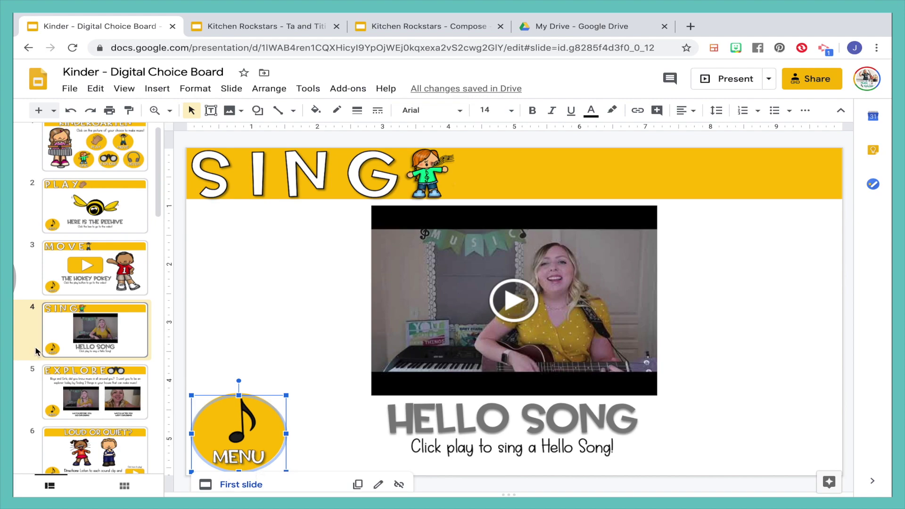
scroll(140, 352, "down", 5)
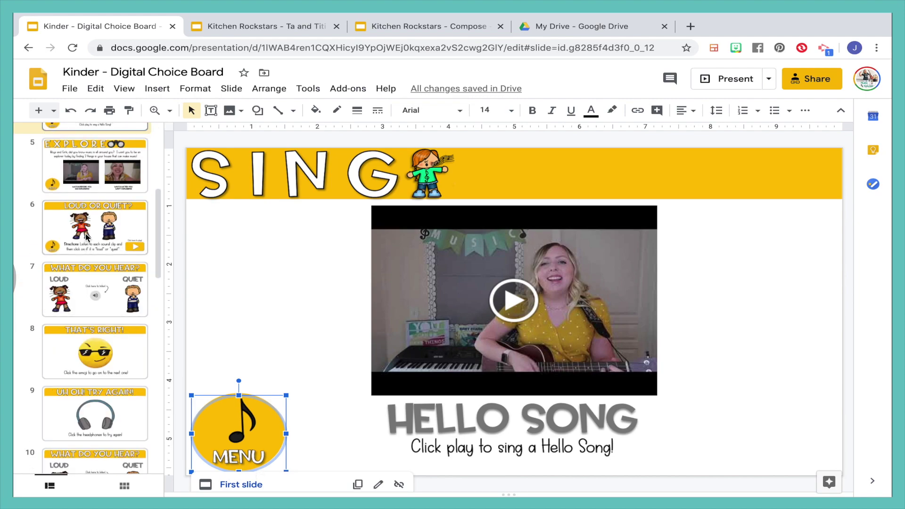
left_click(139, 227)
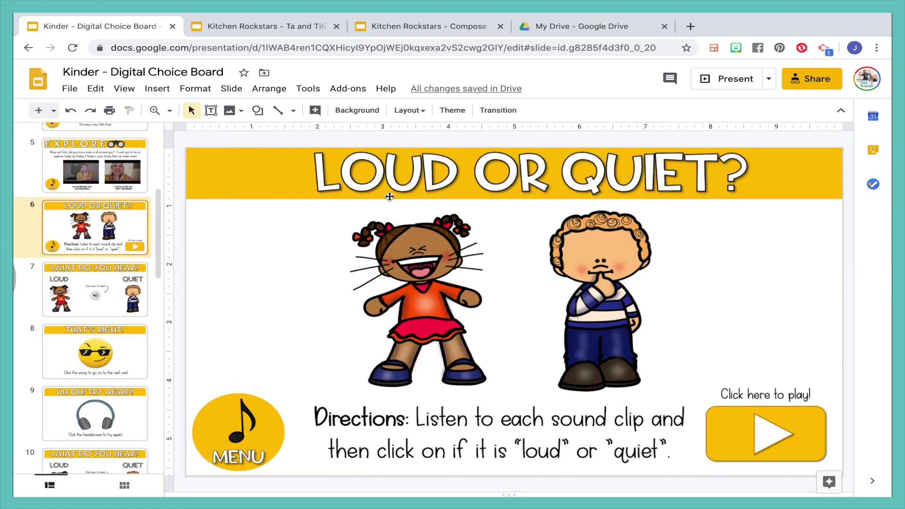
Play the Loud or Quiet game, testing QUIET's Try Again and LOUD's That's Right slides
left_click(718, 87)
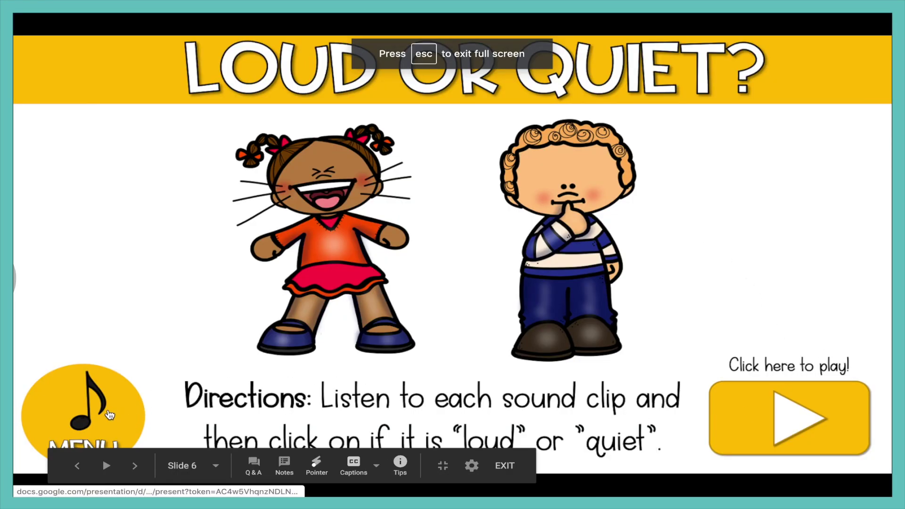
left_click(788, 415)
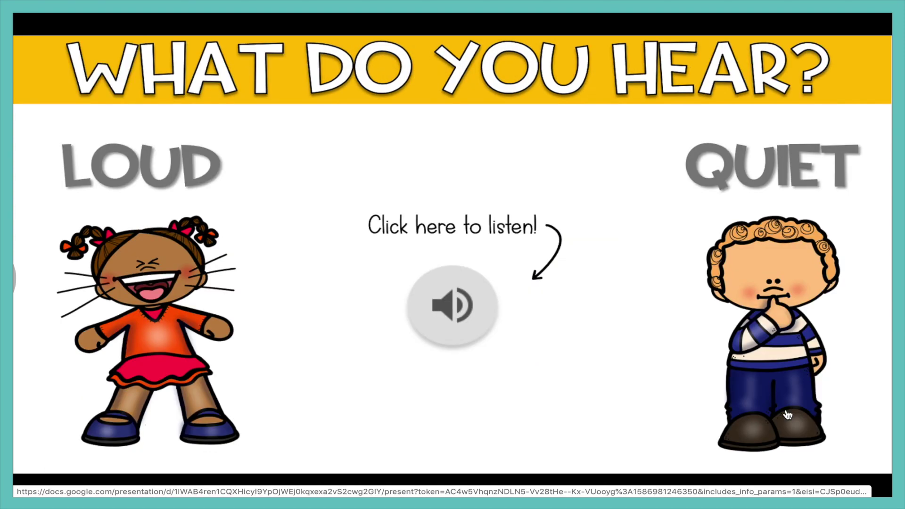
left_click(434, 309)
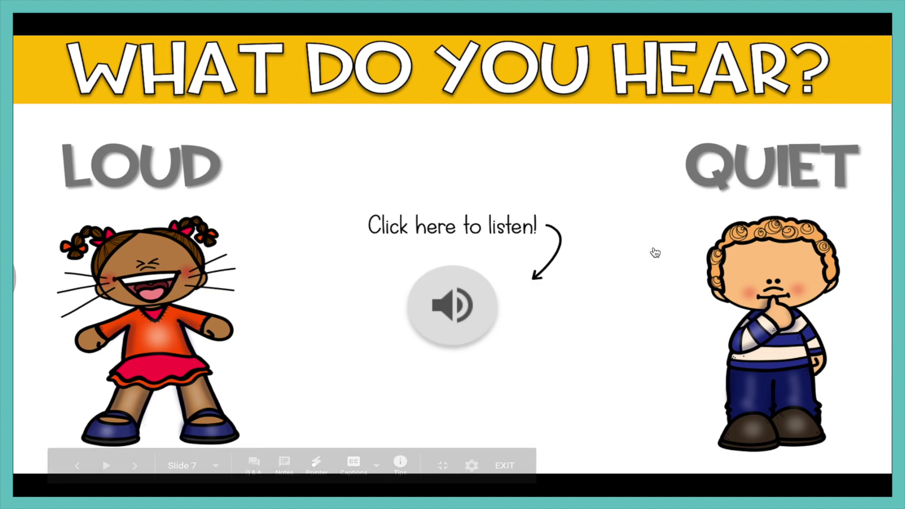
left_click(761, 261)
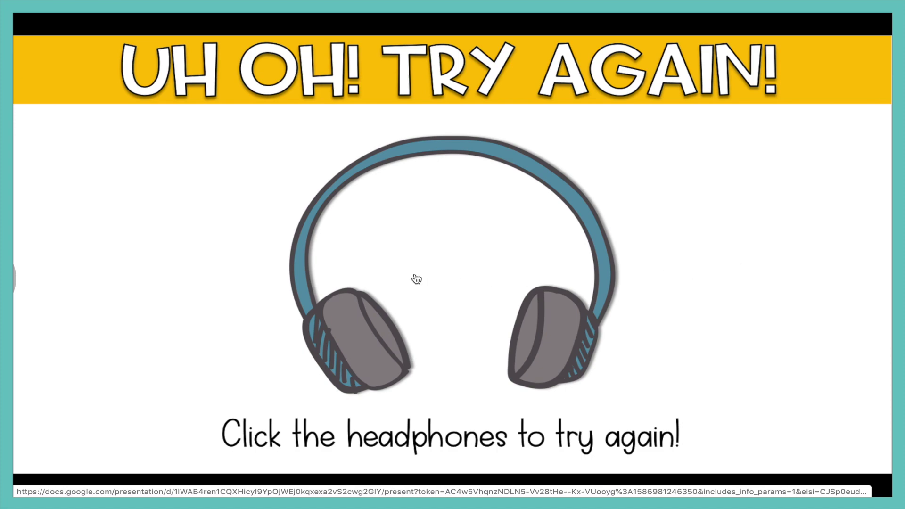
left_click(447, 190)
left_click(174, 283)
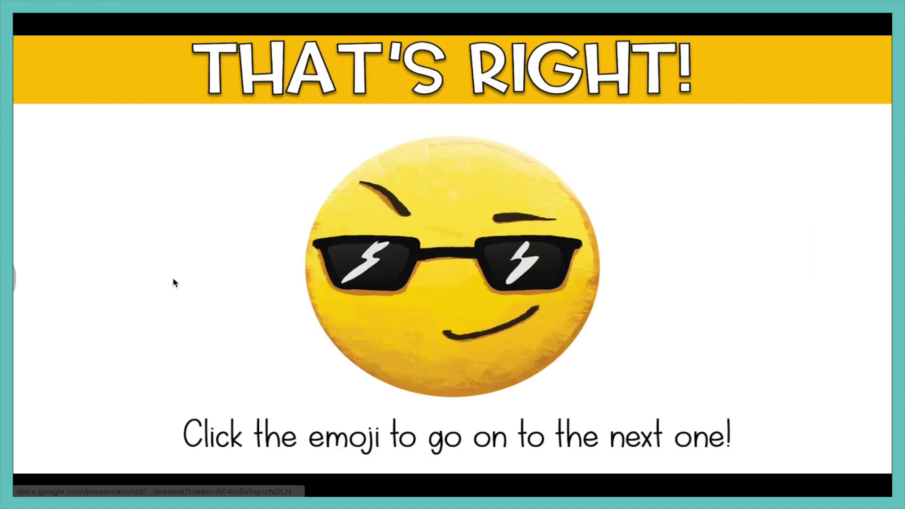
left_click(491, 269)
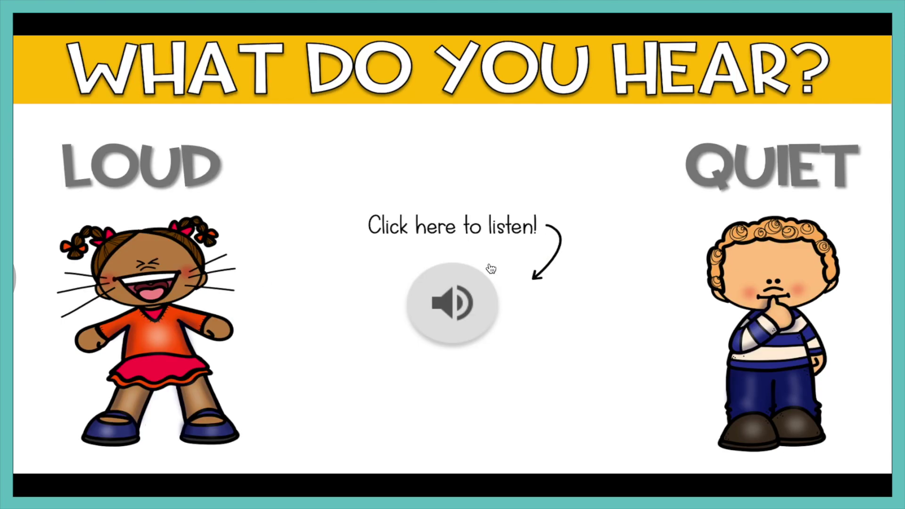
key("Escape")
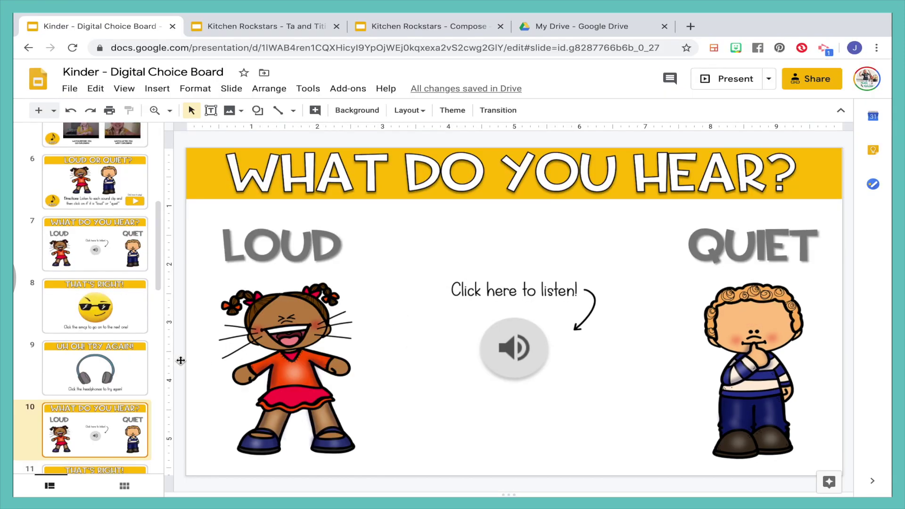
Review slide 7's question alongside the That's Right and Try Again slides
left_click(110, 260)
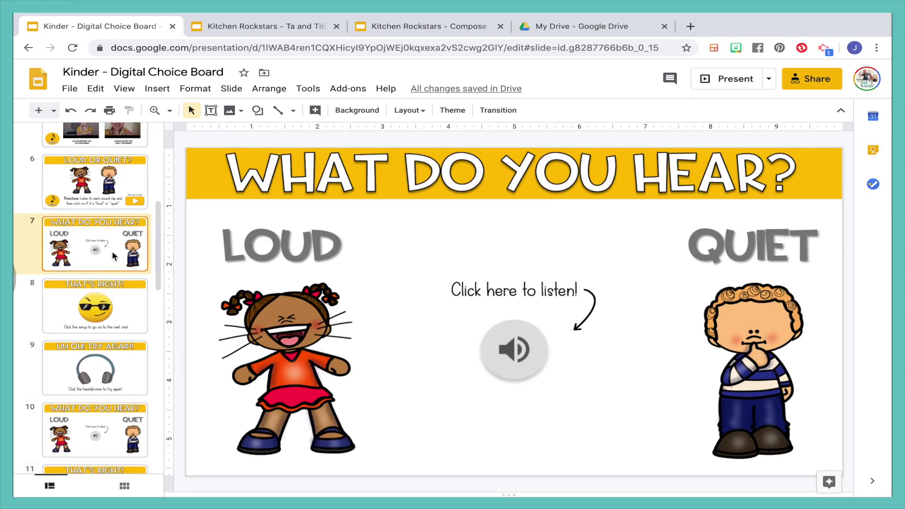
left_click(117, 308)
left_click(118, 372)
left_click(117, 306)
left_click(118, 366)
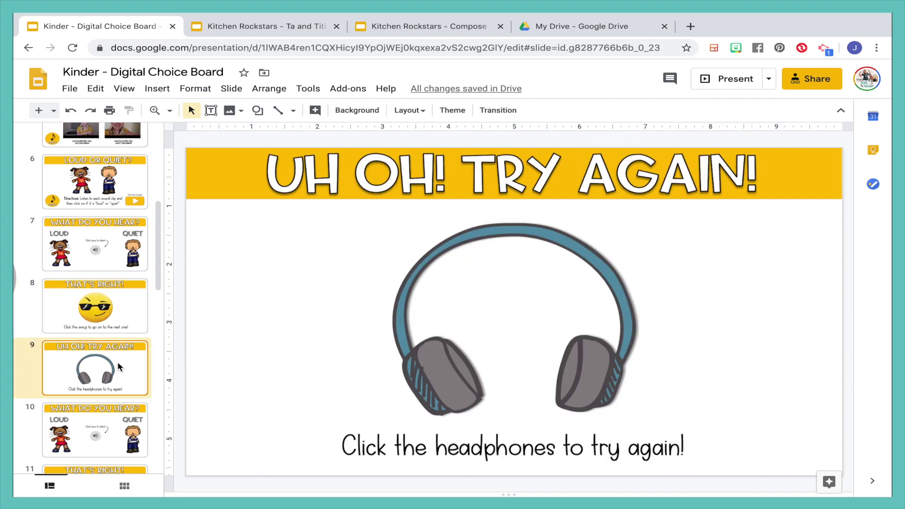
left_click(128, 327)
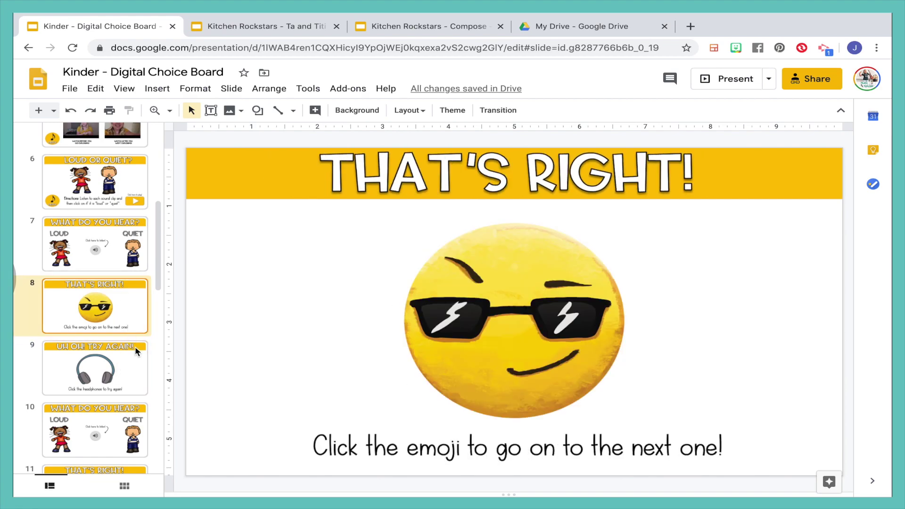
left_click(139, 379)
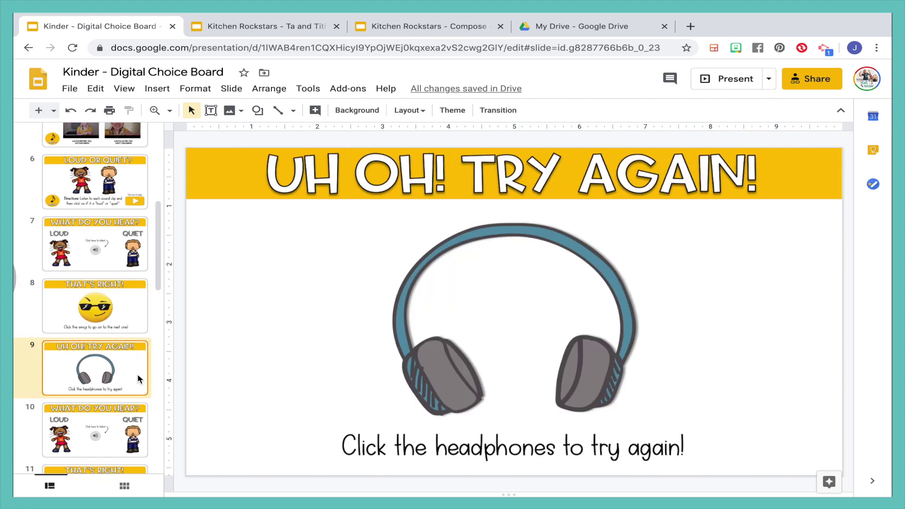
left_click(119, 258)
Check the LOUD girl's slide 8 link and the QUIET boy's slide 9 link
left_click(257, 277)
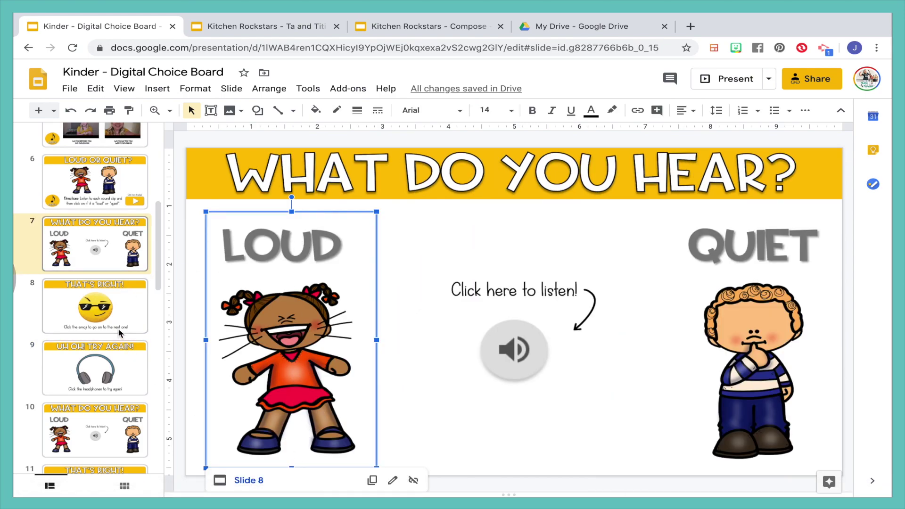
left_click(761, 312)
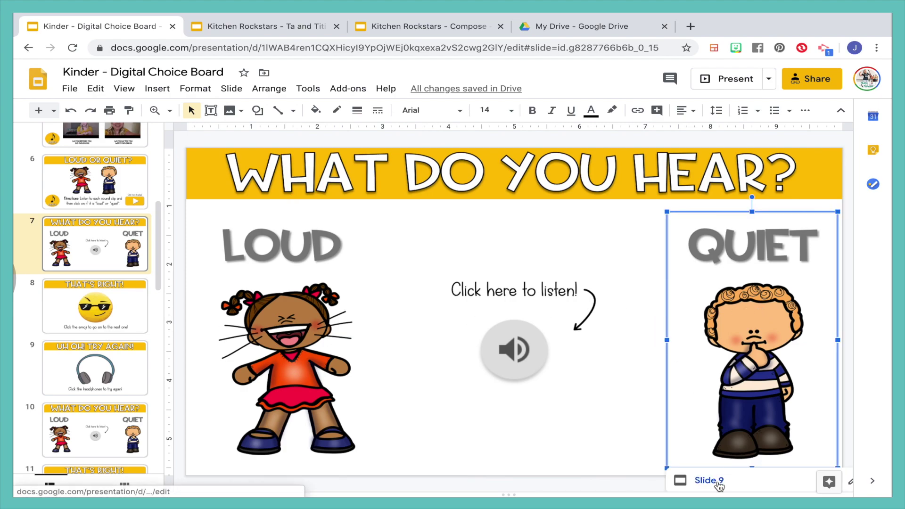
left_click(112, 297)
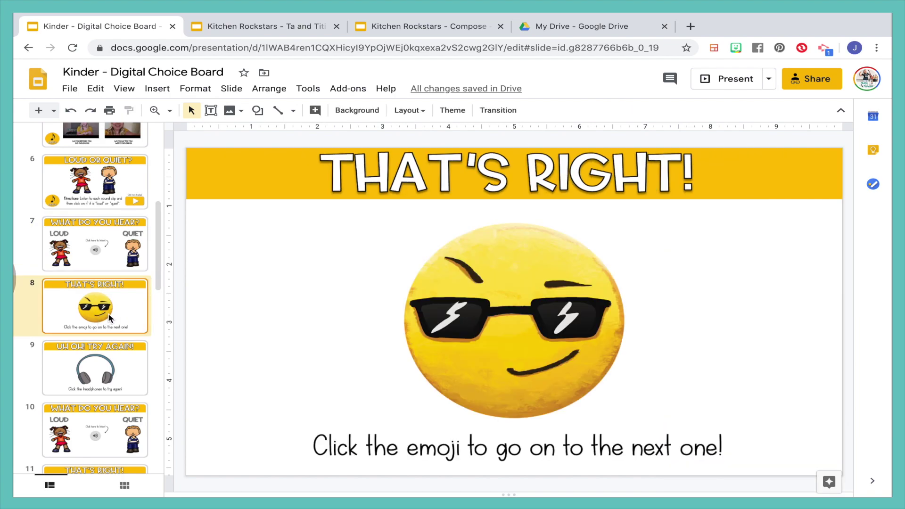
scroll(162, 261, "down", 2)
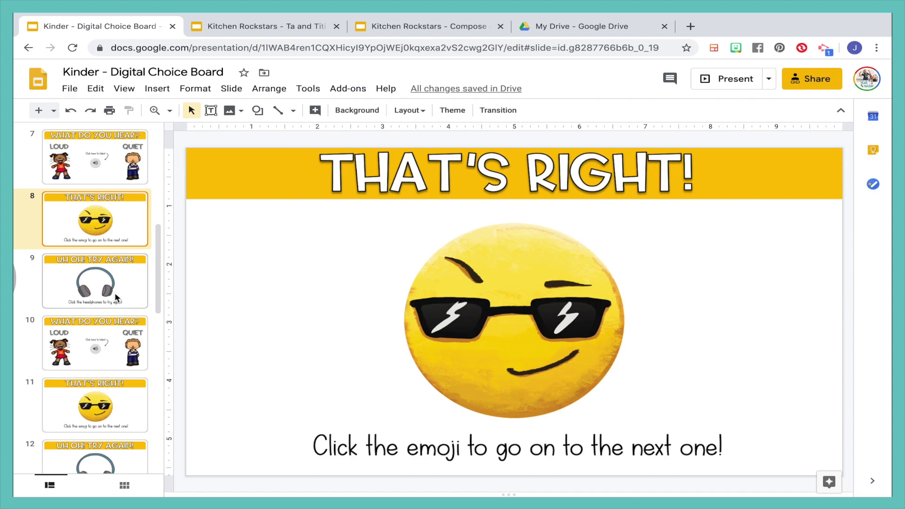
scroll(115, 293, "down", 2)
scroll(120, 355, "down", 3)
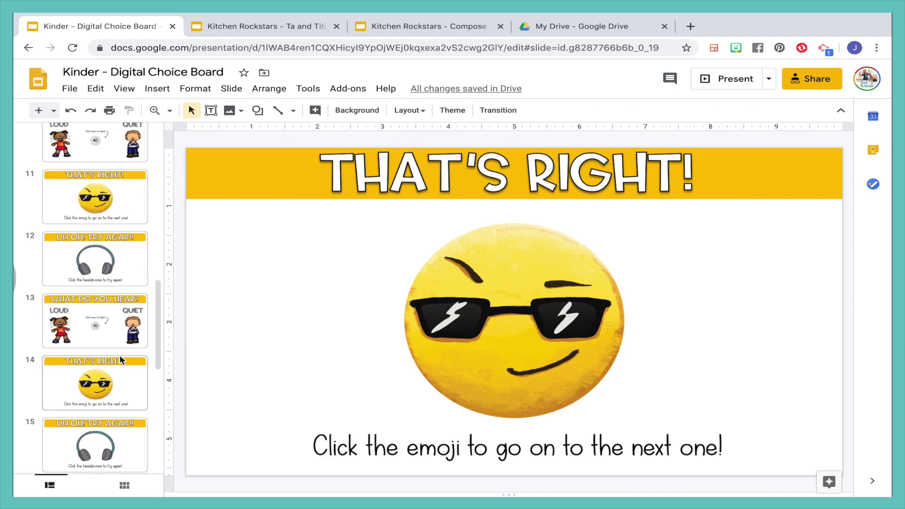
scroll(107, 362, "down", 3)
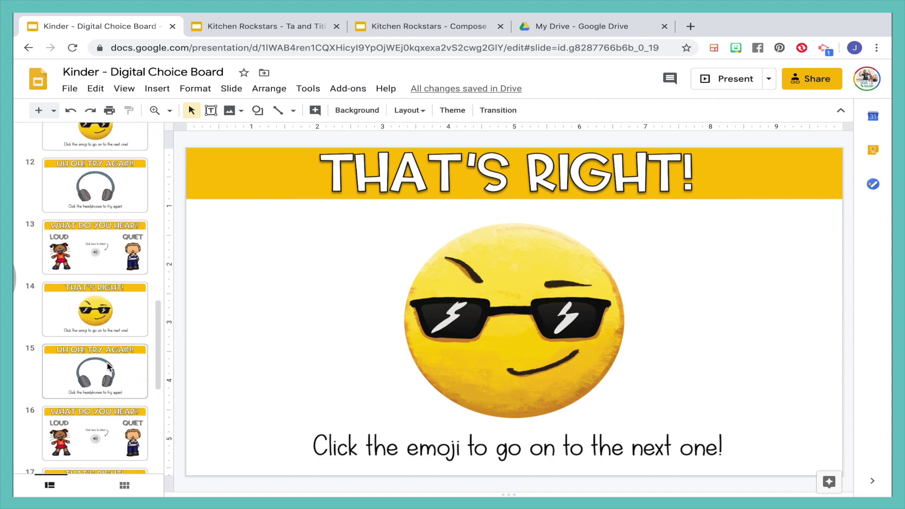
scroll(108, 368, "down", 4)
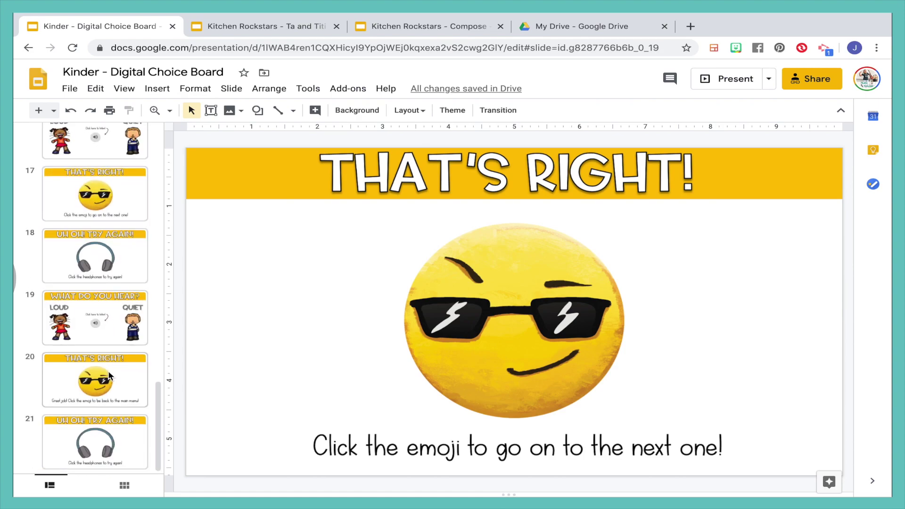
Test slide 19's LOUD answer and emoji menu link, then switch to Kitchen Rockstars
left_click(93, 331)
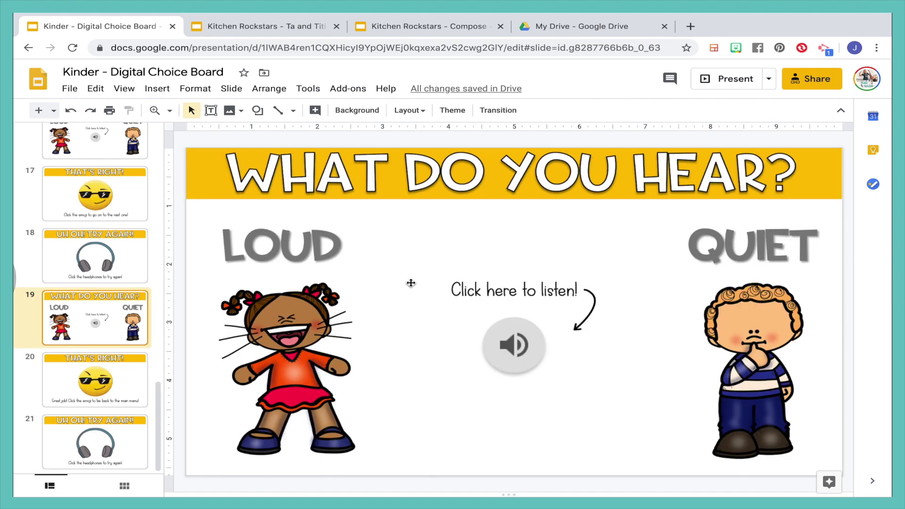
left_click(728, 79)
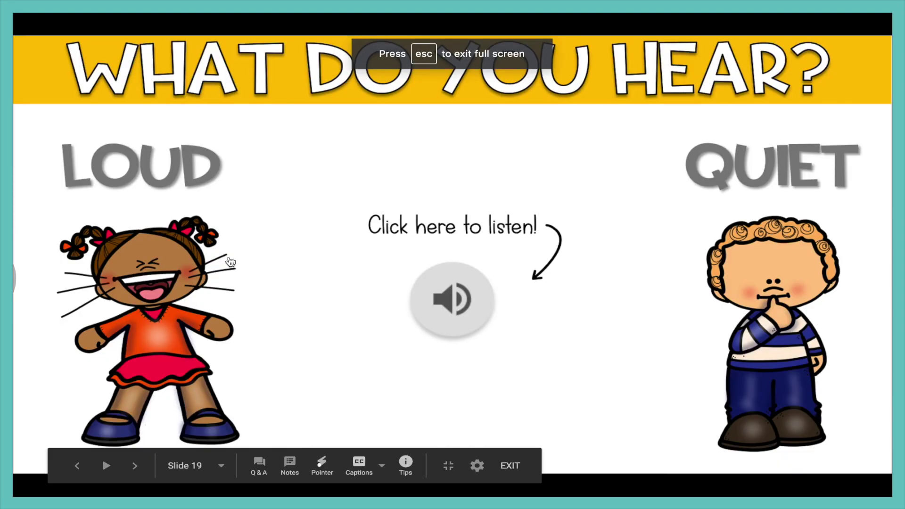
left_click(233, 259)
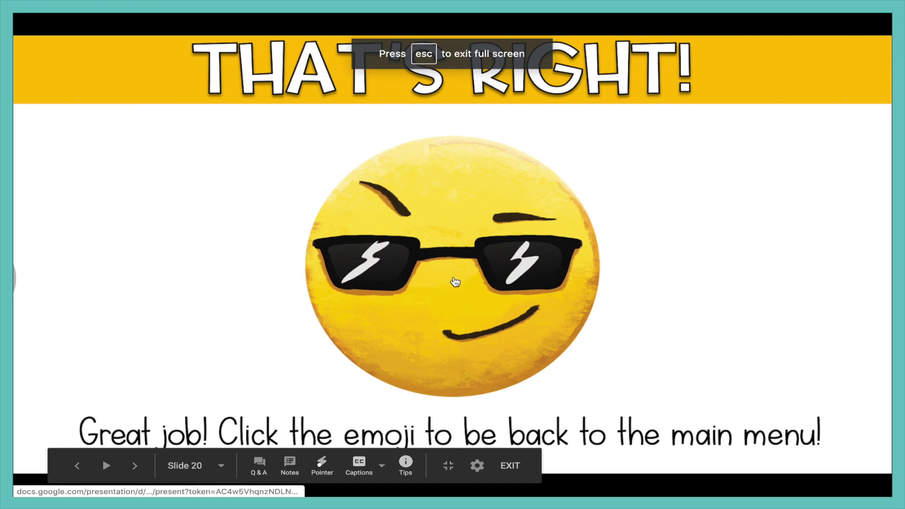
left_click(457, 283)
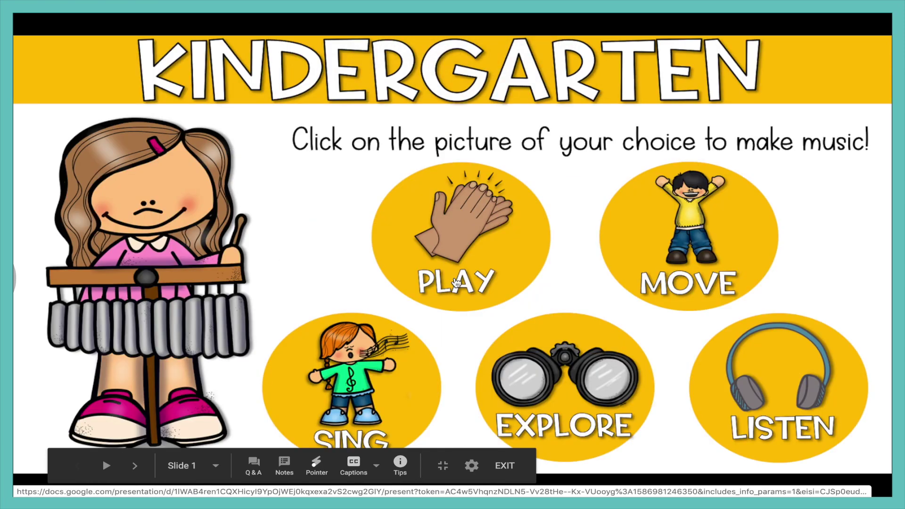
key("Escape")
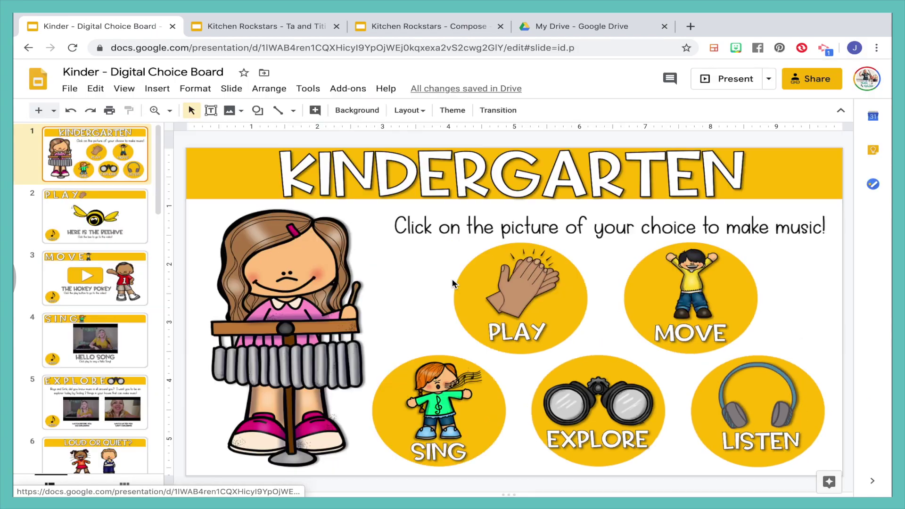
left_click(280, 27)
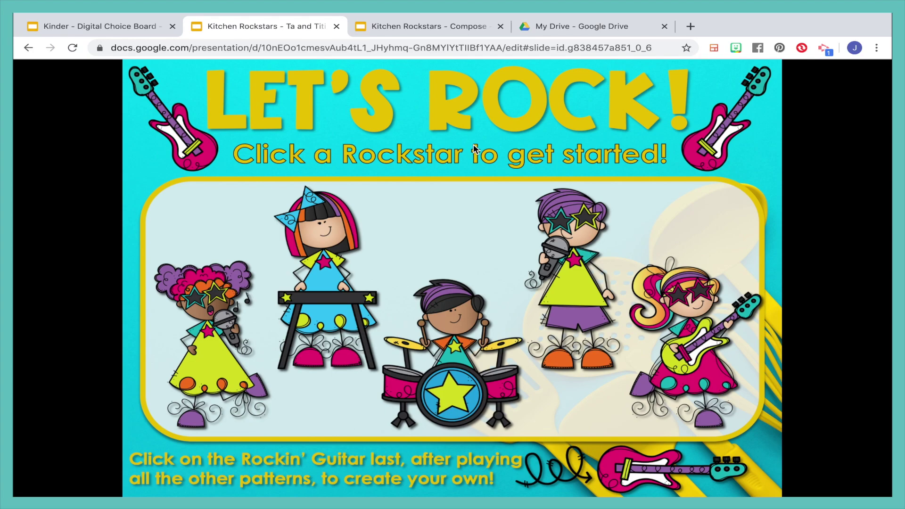
Test the singer and drummer Clap and Say links, then follow the guitar's Compose copy link
left_click(207, 334)
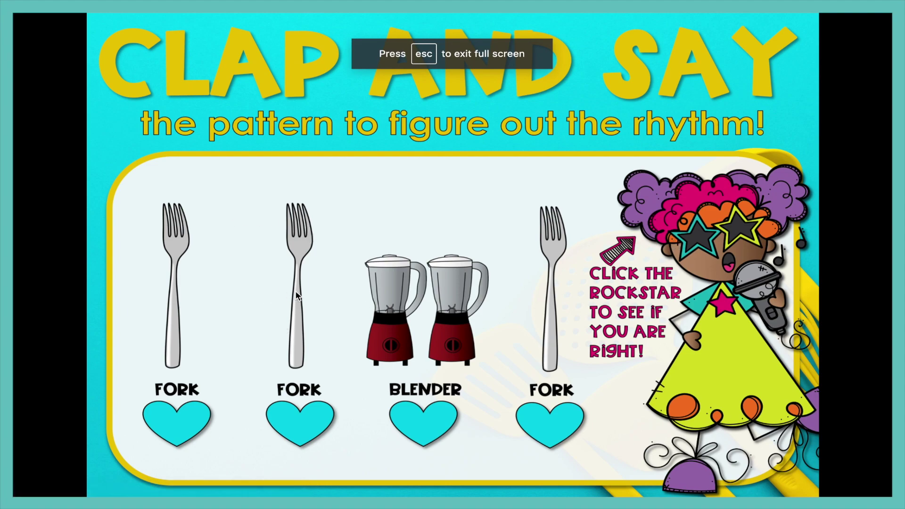
left_click(739, 285)
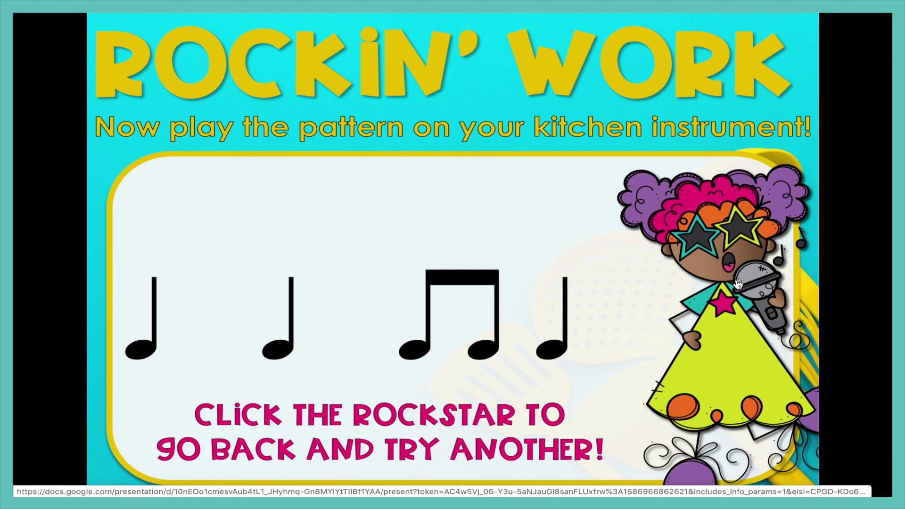
left_click(738, 284)
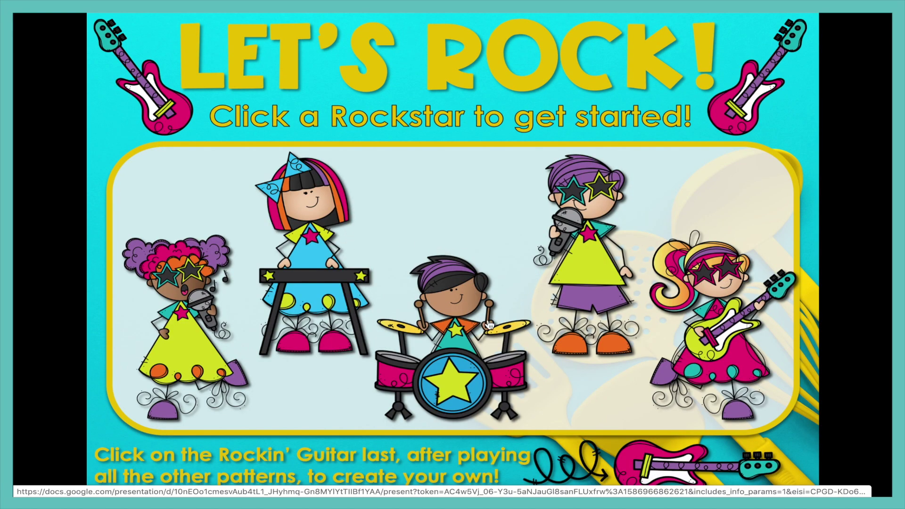
left_click(456, 320)
left_click(753, 275)
left_click(753, 274)
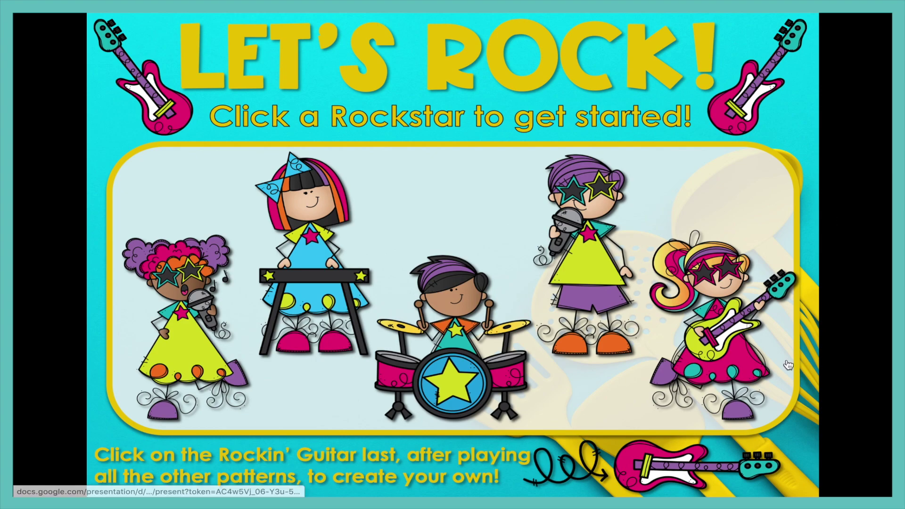
left_click(675, 465)
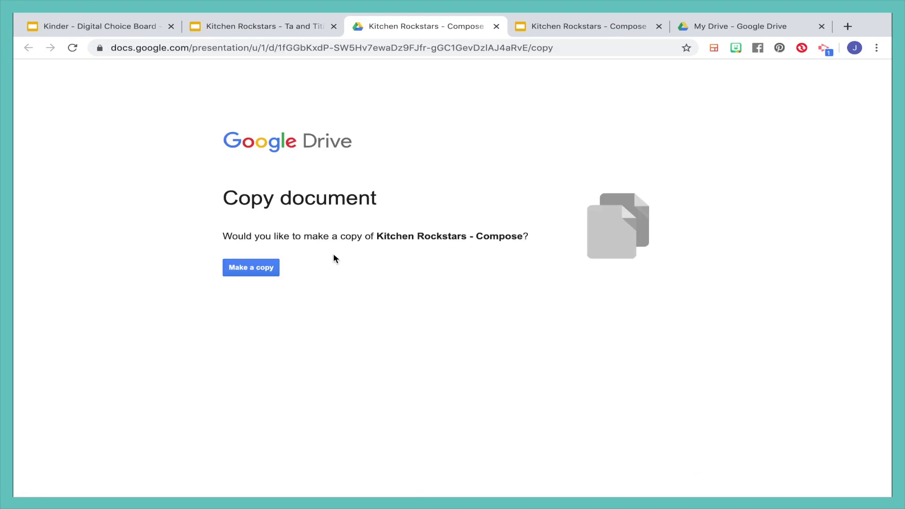
Copy Kitchen Rockstars - Compose, try a Write Here box, then return to the original
left_click(268, 272)
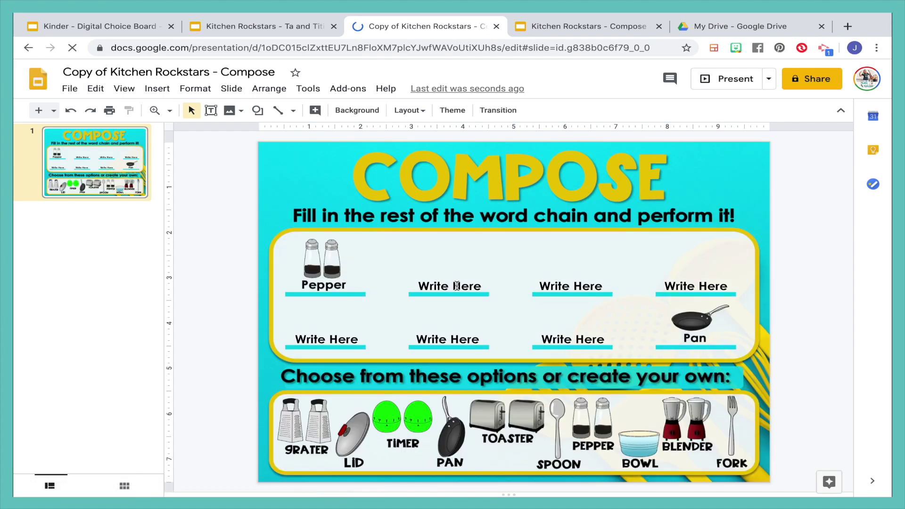
left_click(457, 288)
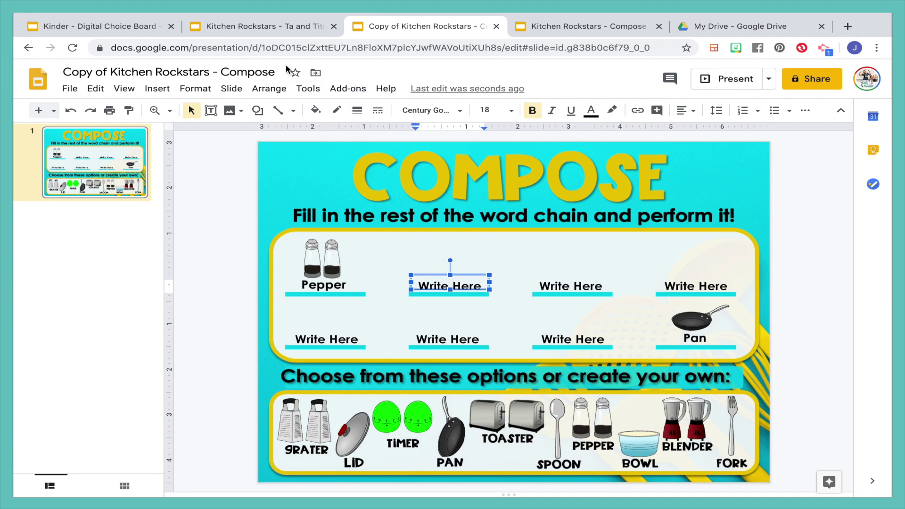
left_click(562, 26)
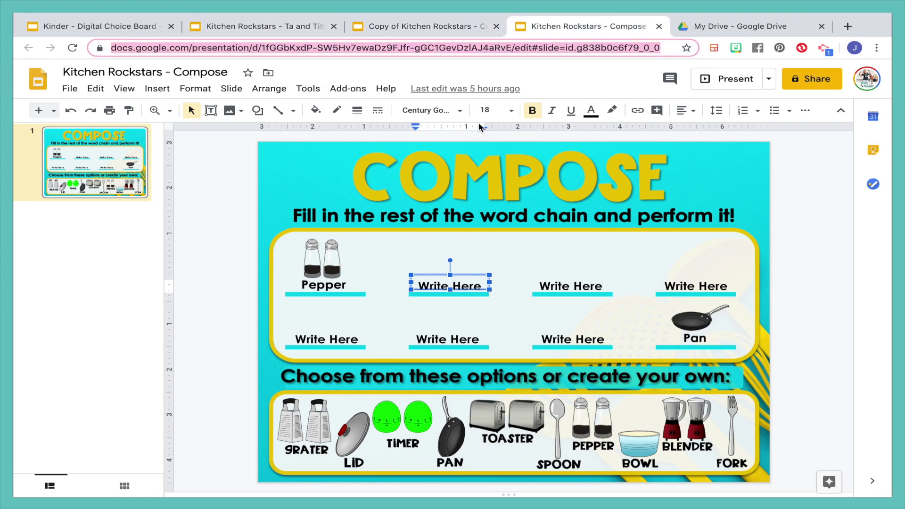
Set the Compose presentation's link sharing to On - Anyone with the link
left_click(414, 47)
key("ctrl+c")
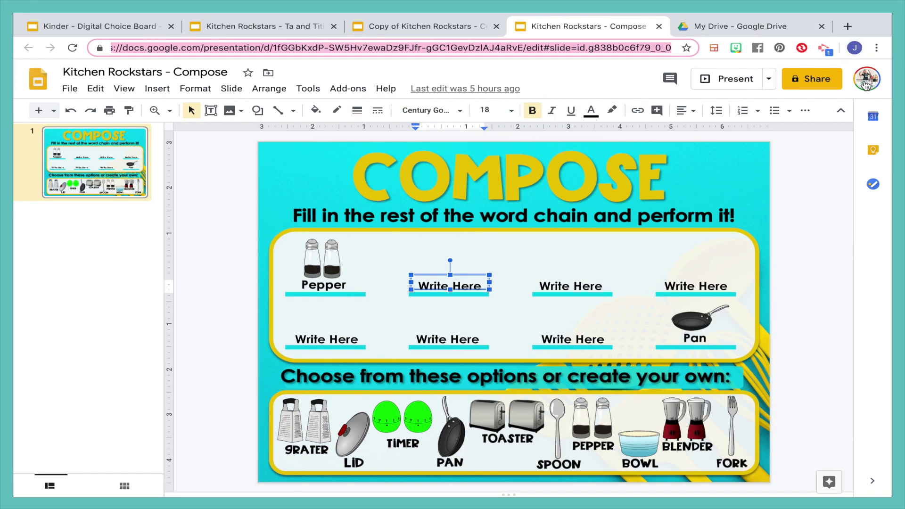
left_click(811, 88)
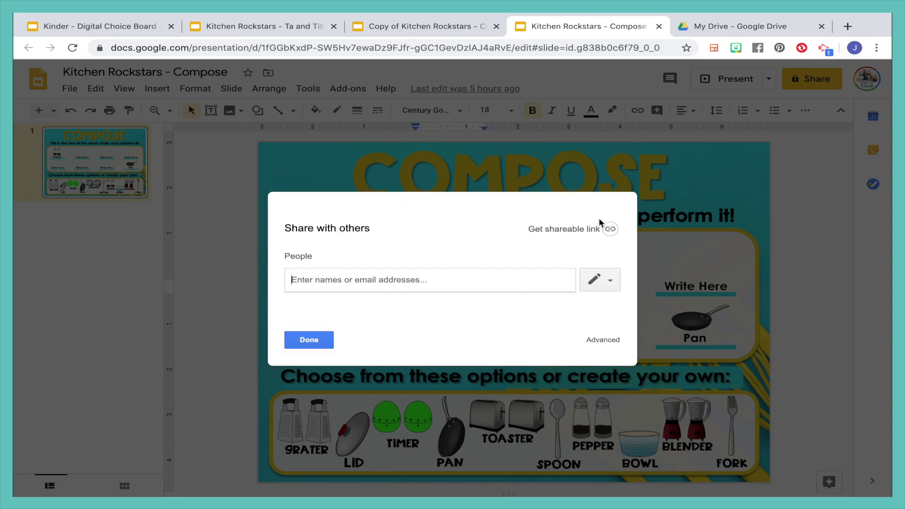
left_click(604, 341)
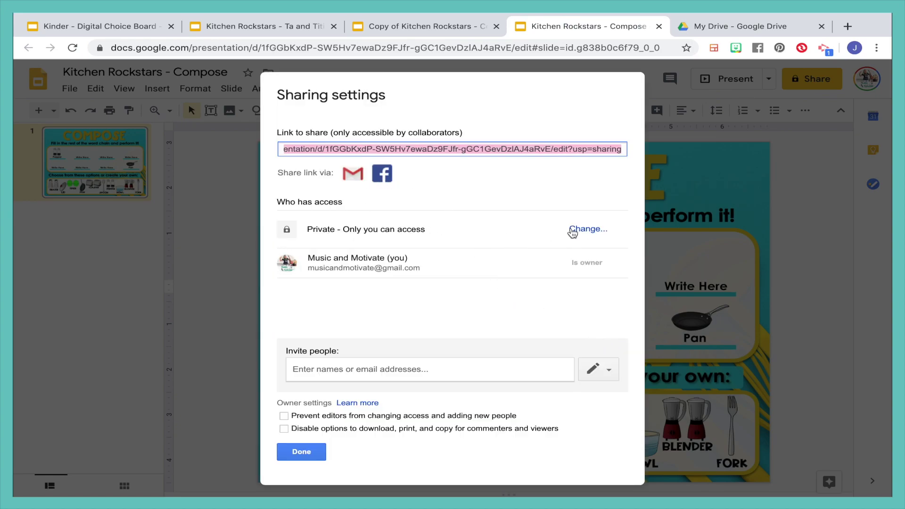
left_click(573, 230)
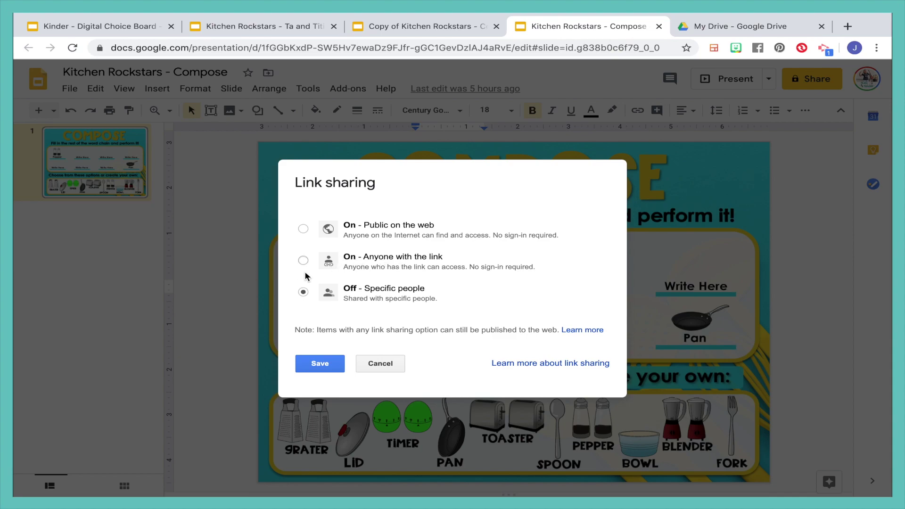
left_click(376, 264)
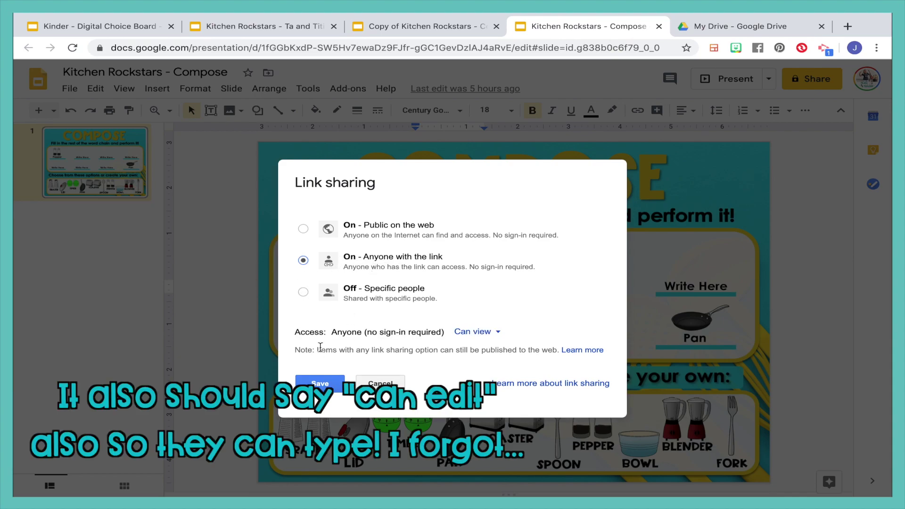
left_click(320, 383)
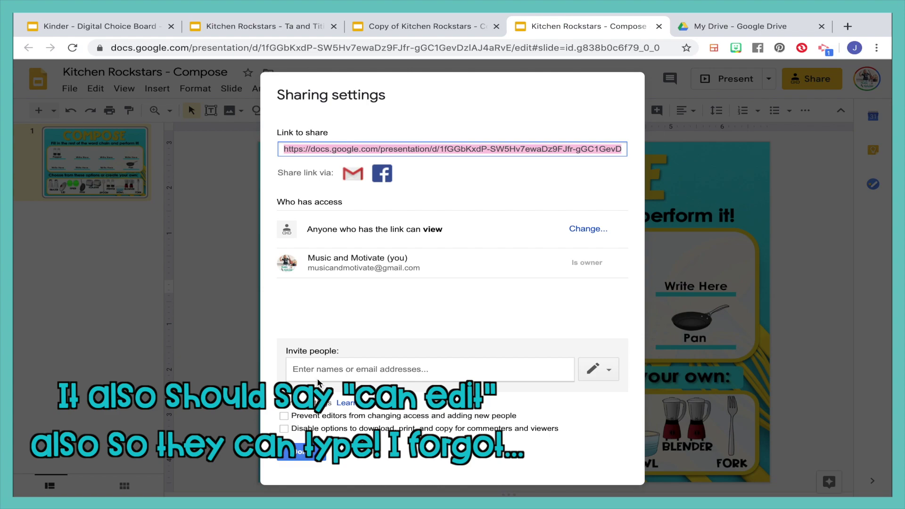
left_click(308, 464)
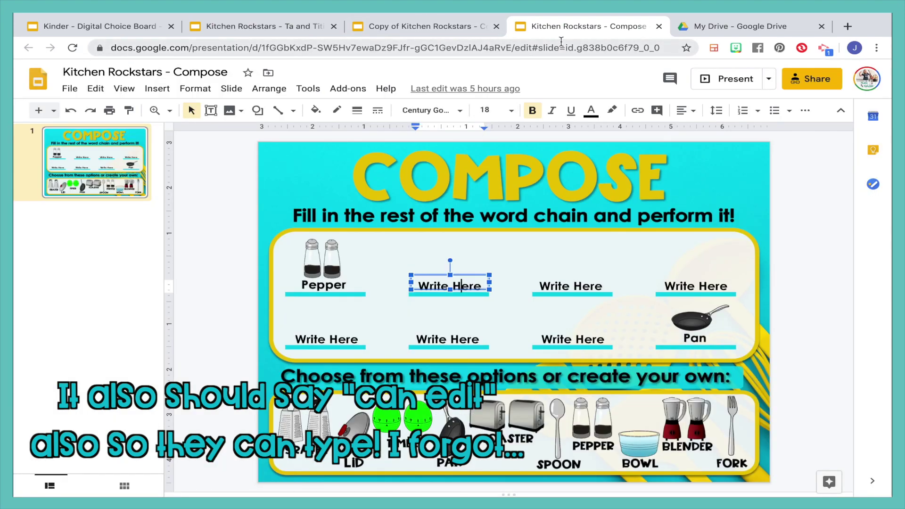
left_click(848, 26)
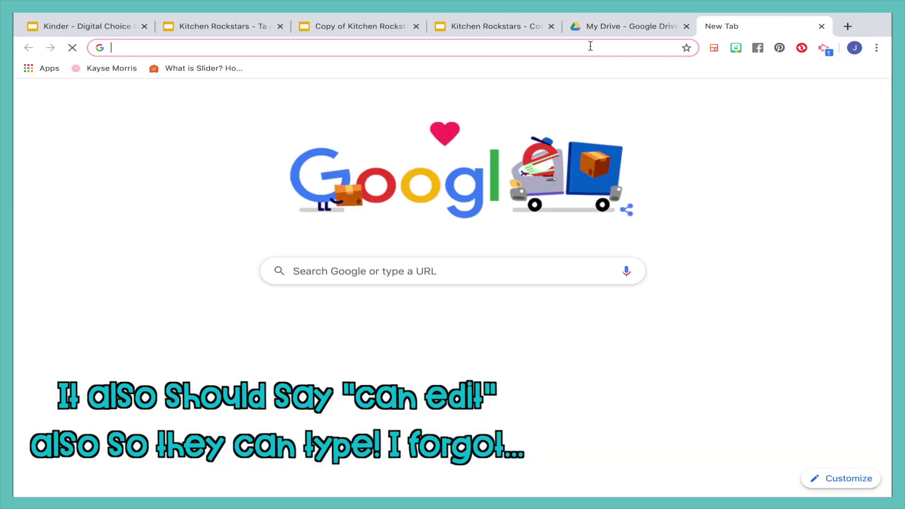
Paste the Compose address and replace its edit#slide ending with 'copy'
key("ctrl+v")
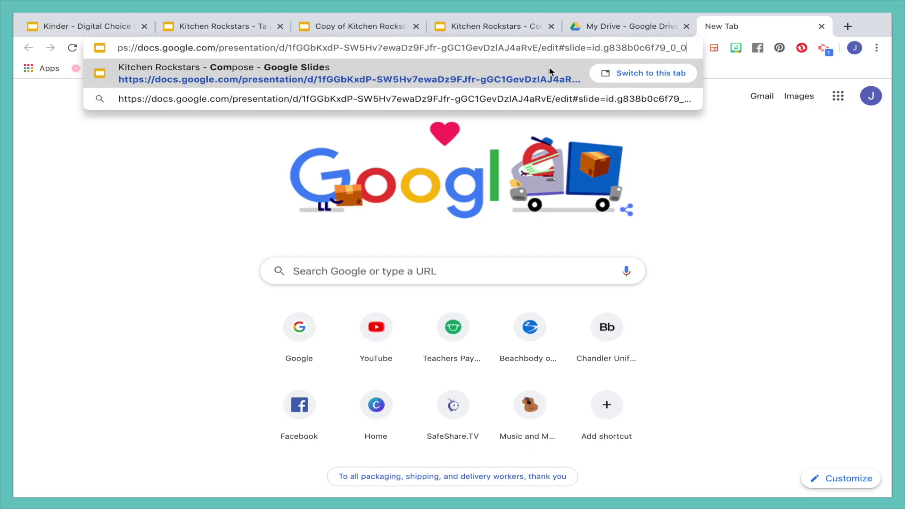
left_click_drag(543, 49, 699, 52)
key("BackSpace")
type("copy")
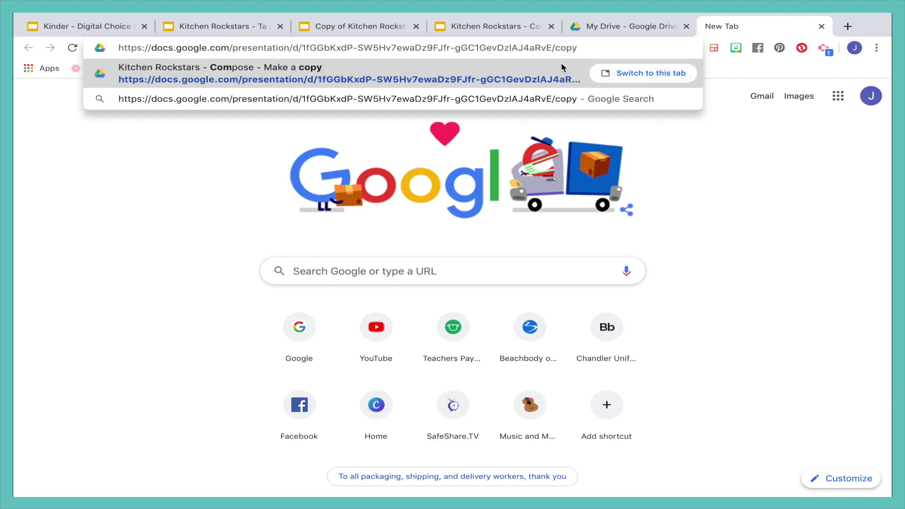
Copy the whole /copy address and return to the Let's Rock slideshow
left_click(557, 49)
key("shift+Home")
left_click_drag(579, 49, 88, 52)
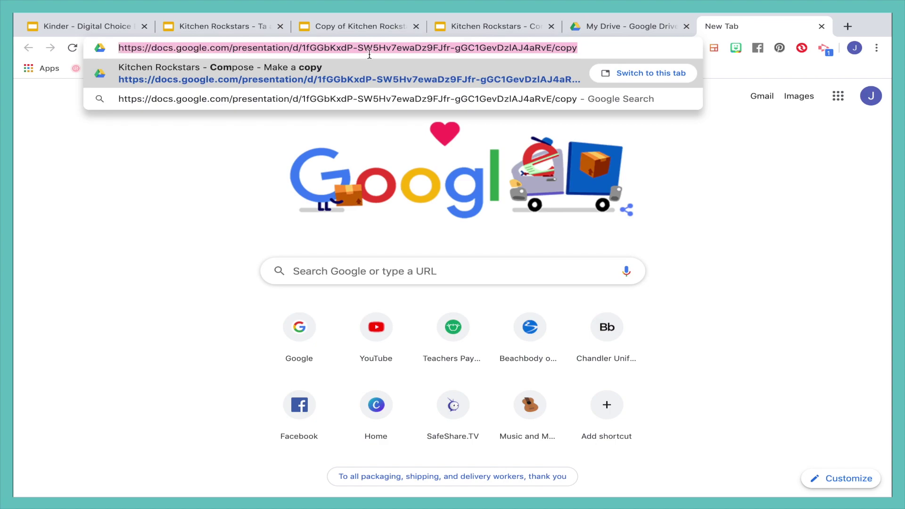
left_click(247, 28)
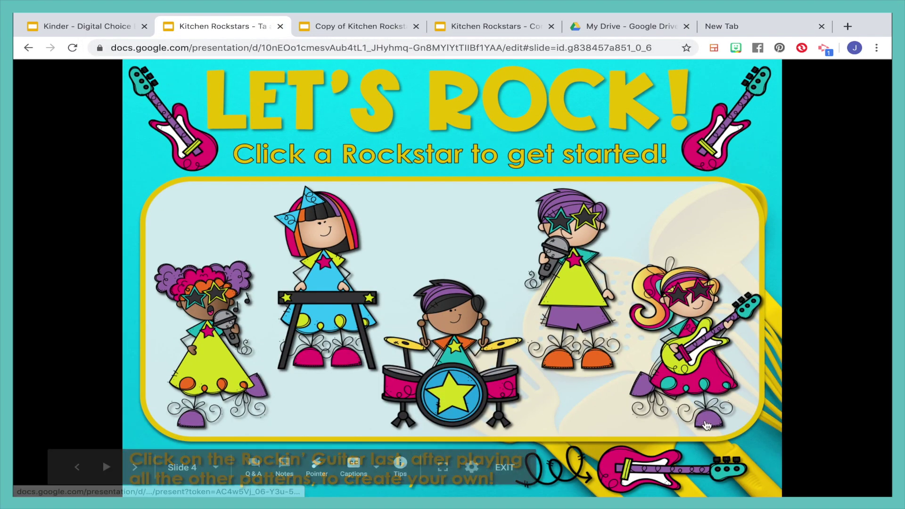
Leave the slideshow and select the hidden hotspot shape over the guitar image
key("Escape")
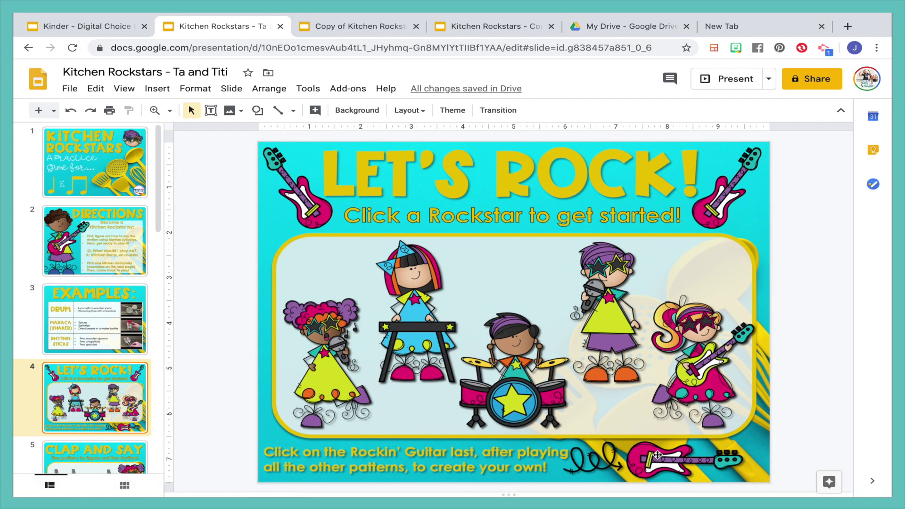
left_click(663, 459)
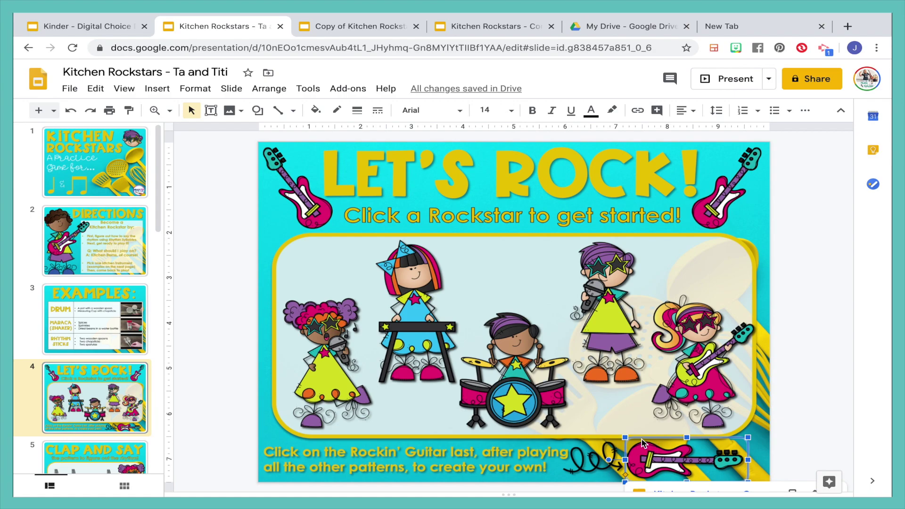
left_click(504, 233)
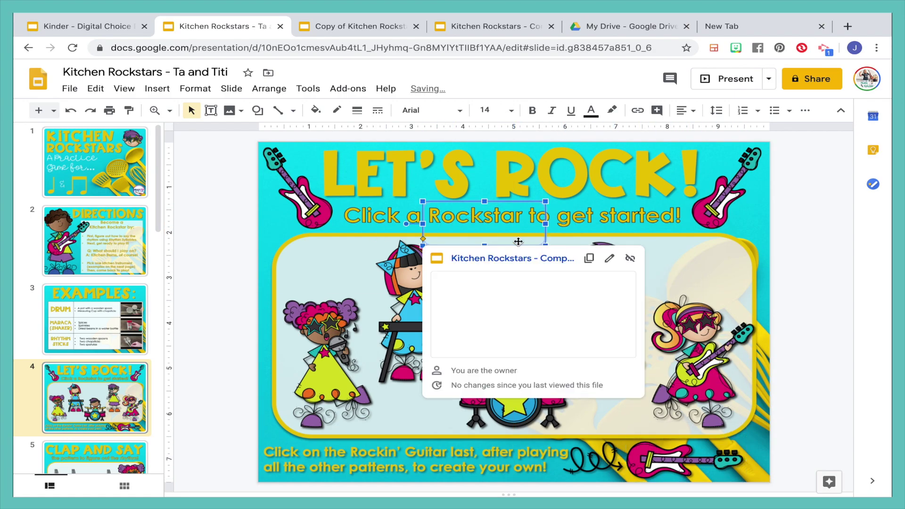
Relink the hotspot to the Compose /copy URL, then return to the Compose presentation
left_click(610, 260)
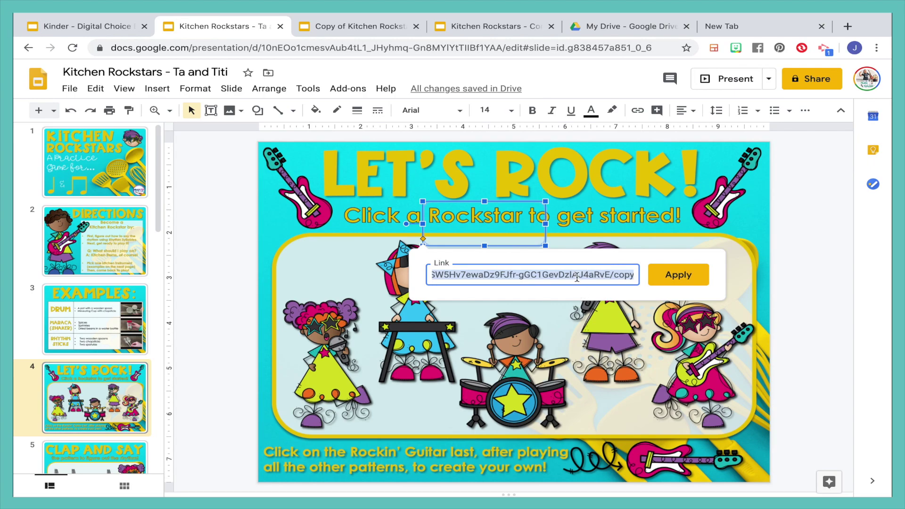
key("BackSpace")
key("ctrl+v")
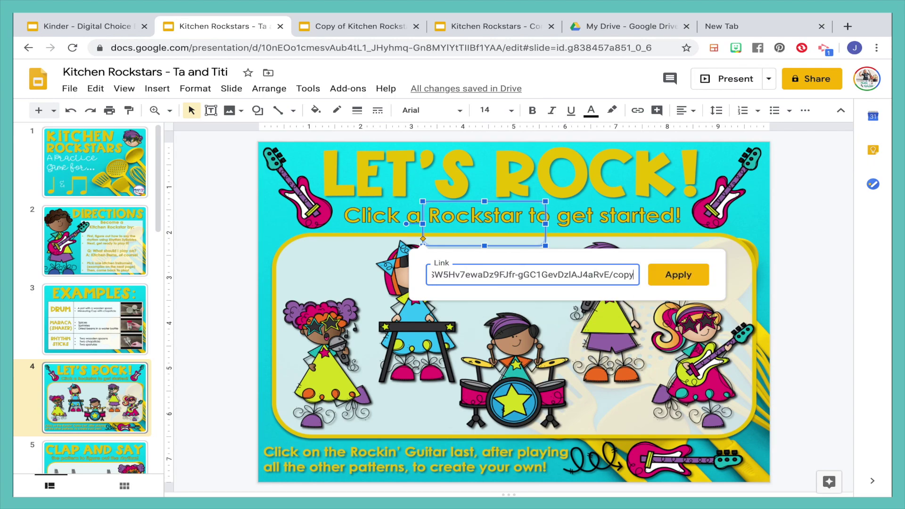
left_click(691, 275)
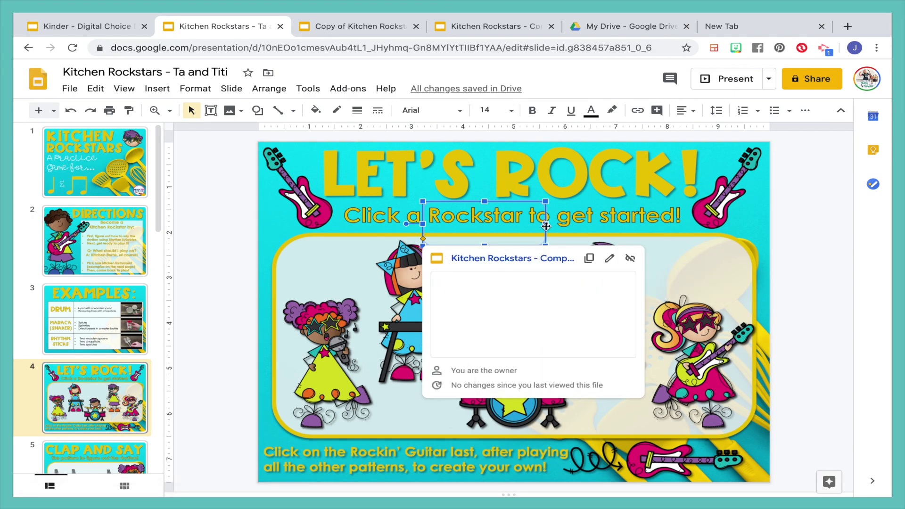
left_click(713, 436)
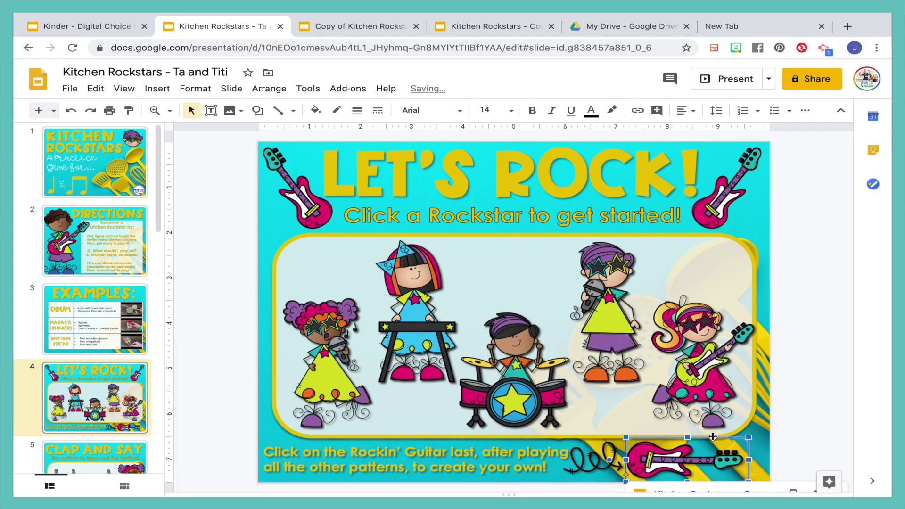
left_click(488, 22)
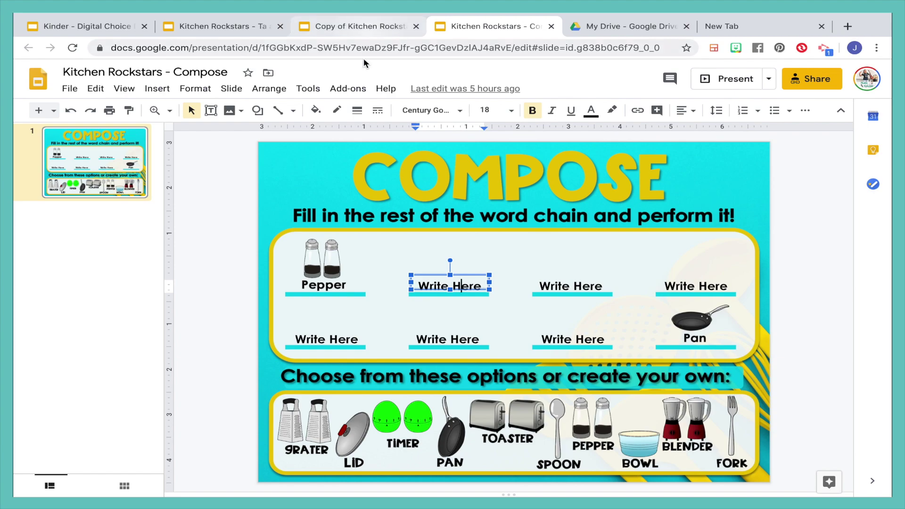